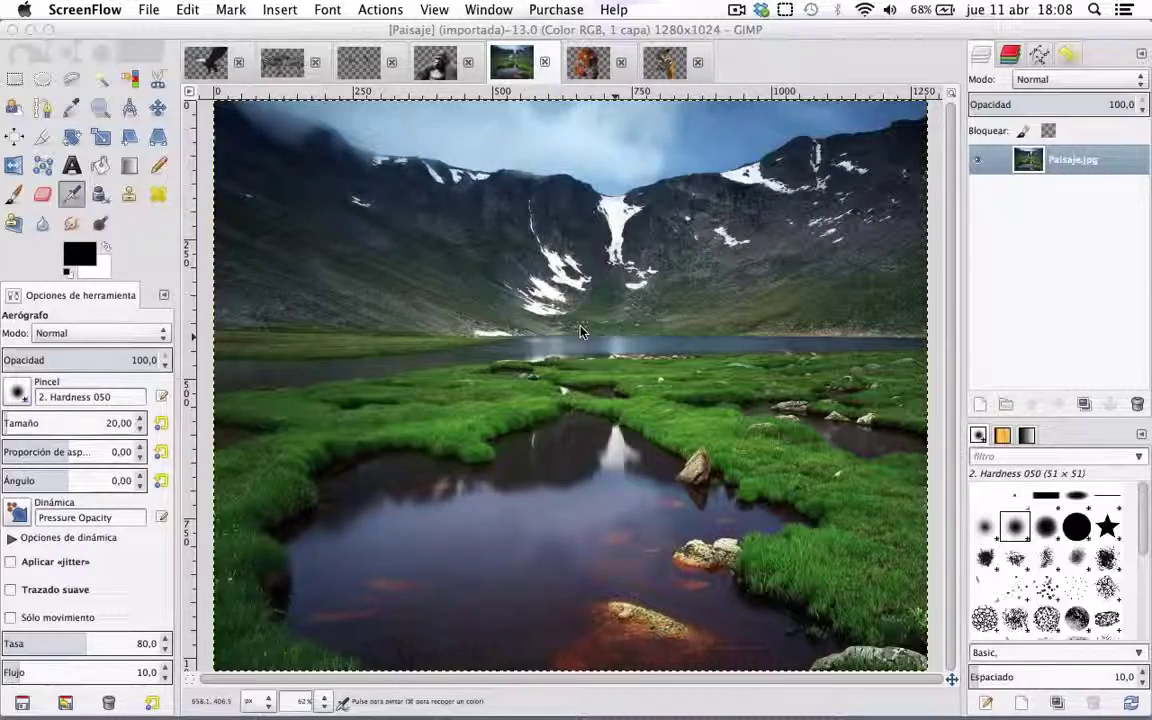
Step: Browse the eagle, zebras, dolphins, gorilla and tiger images, then return to the landscape
{"action": "left_click", "coordinate": [222, 68]}
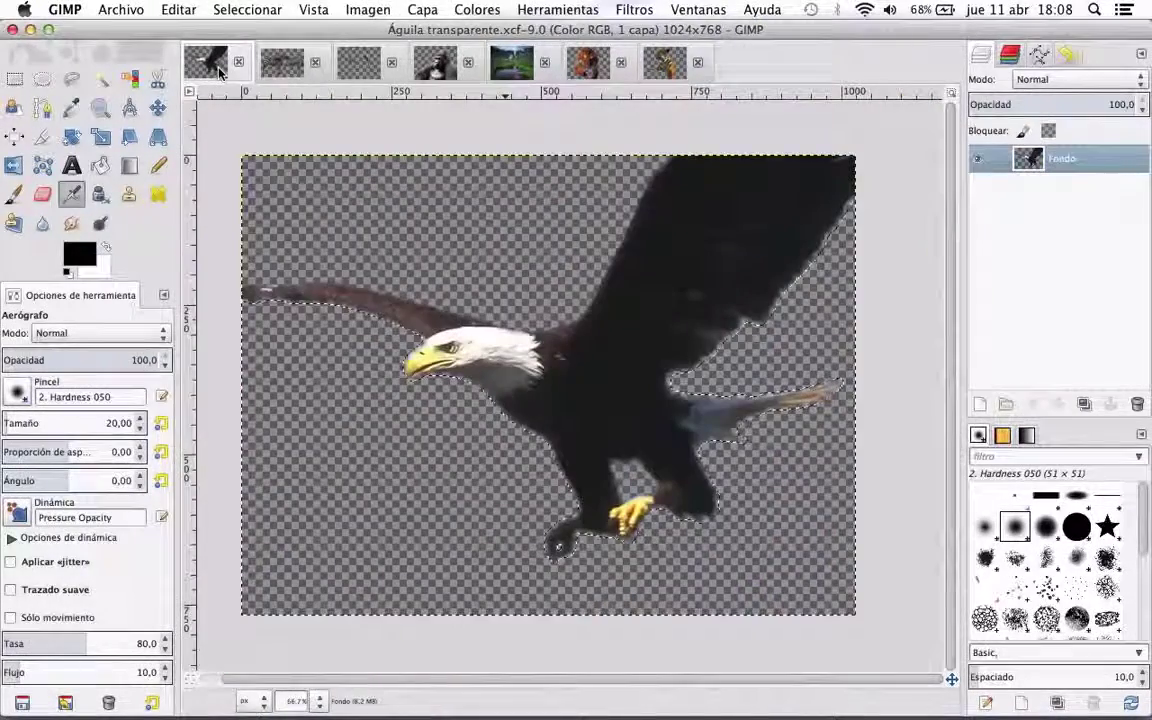
{"action": "left_click", "coordinate": [278, 65]}
{"action": "left_click", "coordinate": [355, 66]}
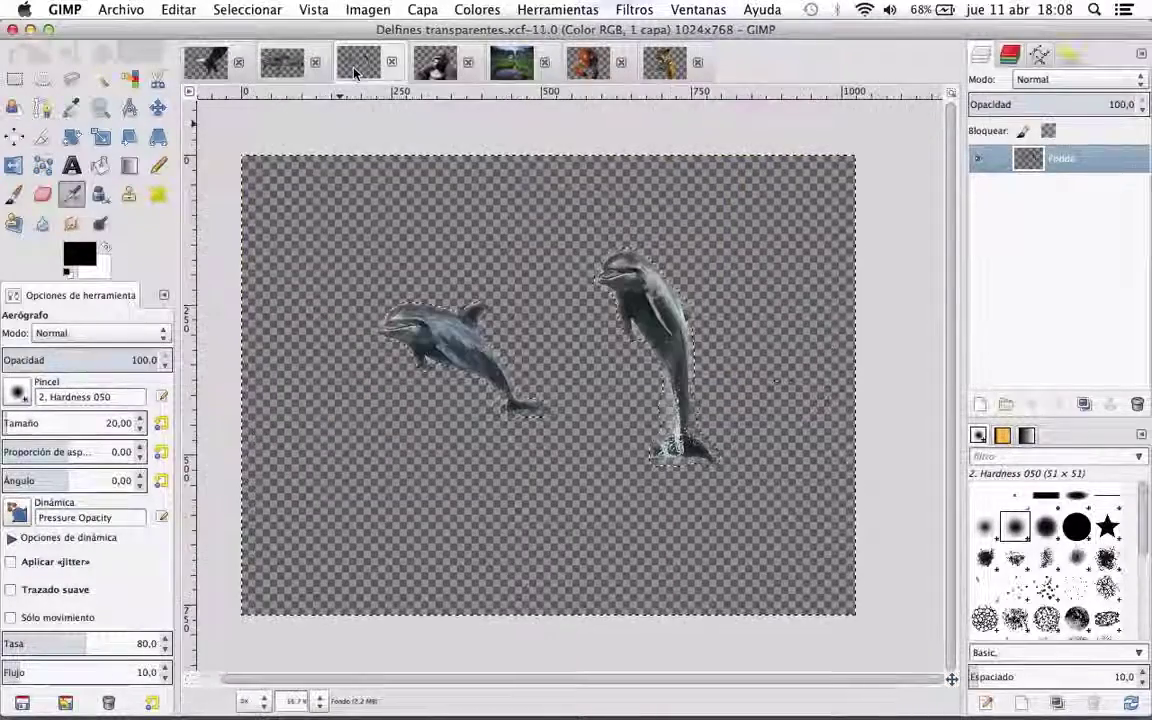
{"action": "left_click", "coordinate": [430, 66]}
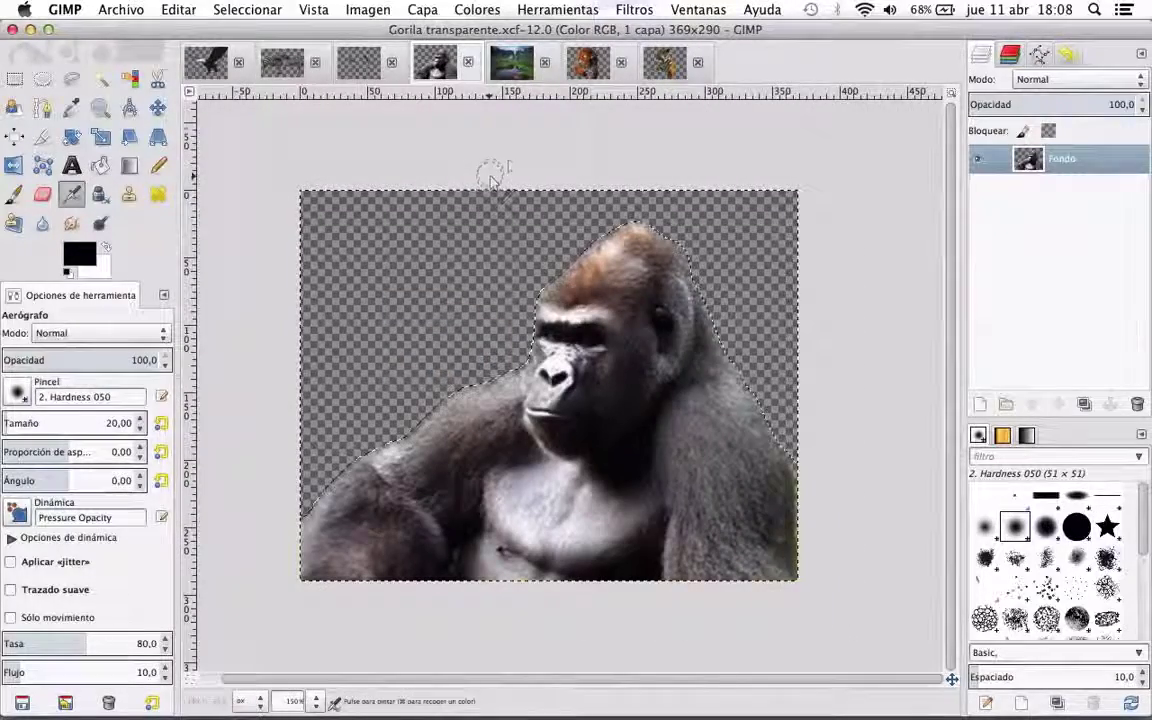
{"action": "left_click", "coordinate": [588, 65]}
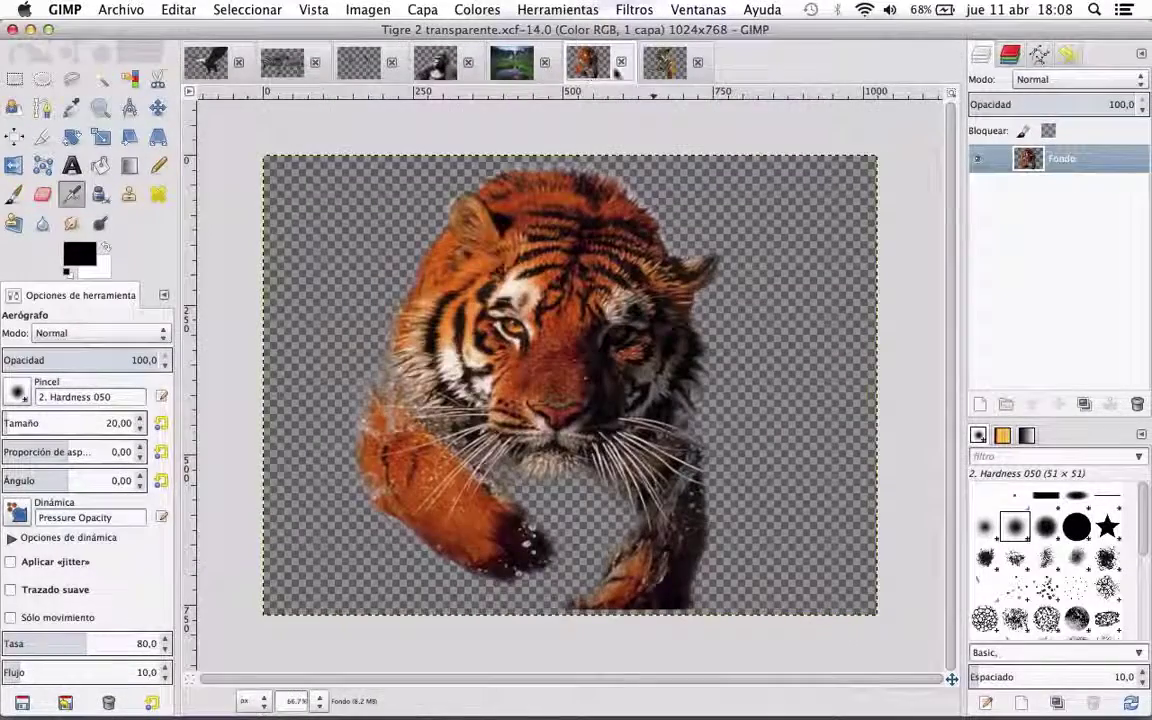
{"action": "left_click", "coordinate": [661, 66]}
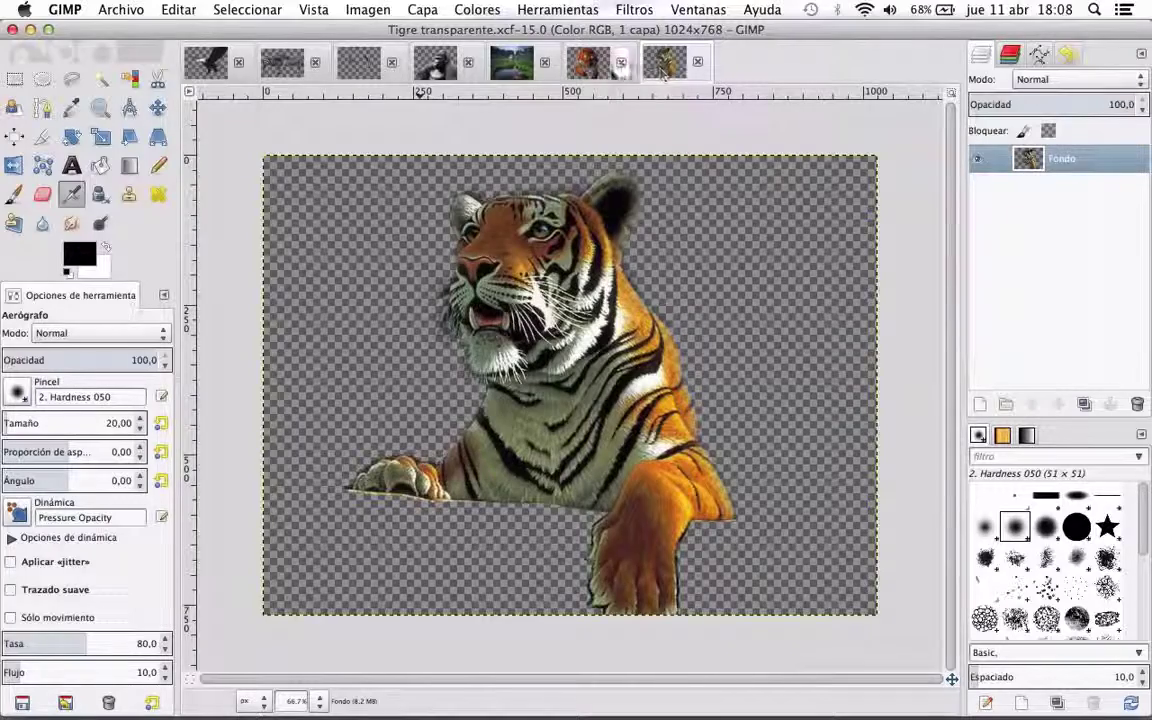
{"action": "left_click", "coordinate": [512, 63]}
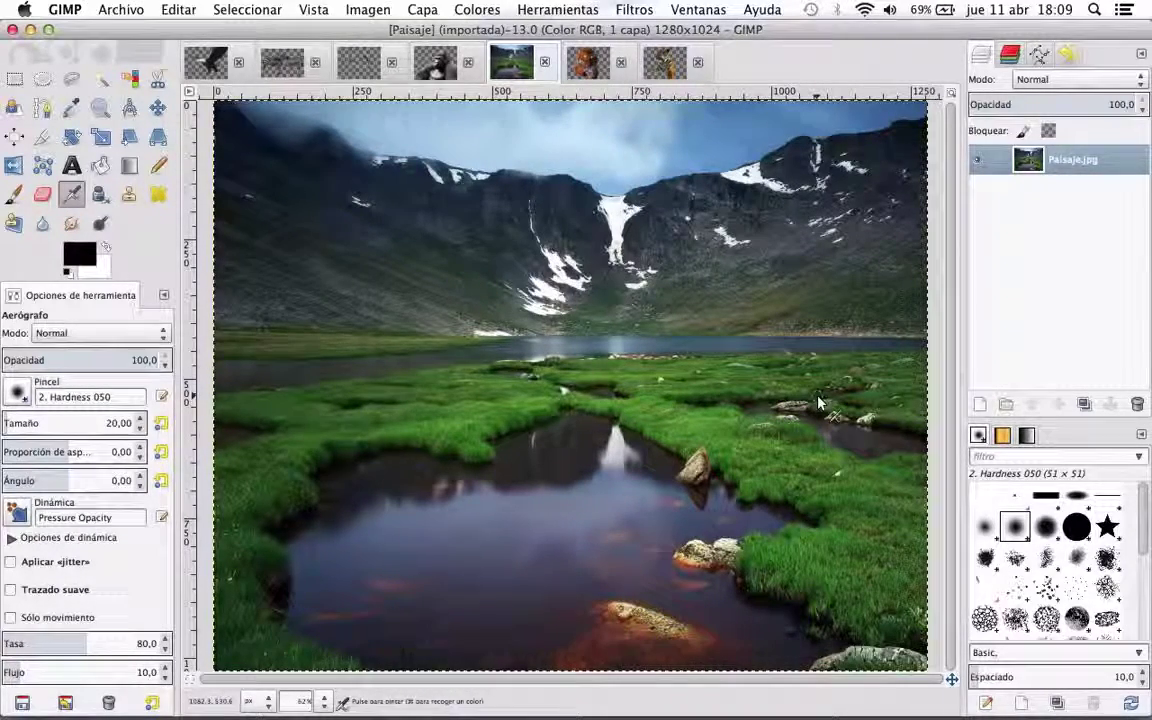
Step: Copy the sitting tiger image into the landscape as a new layer
{"action": "left_click", "coordinate": [664, 64]}
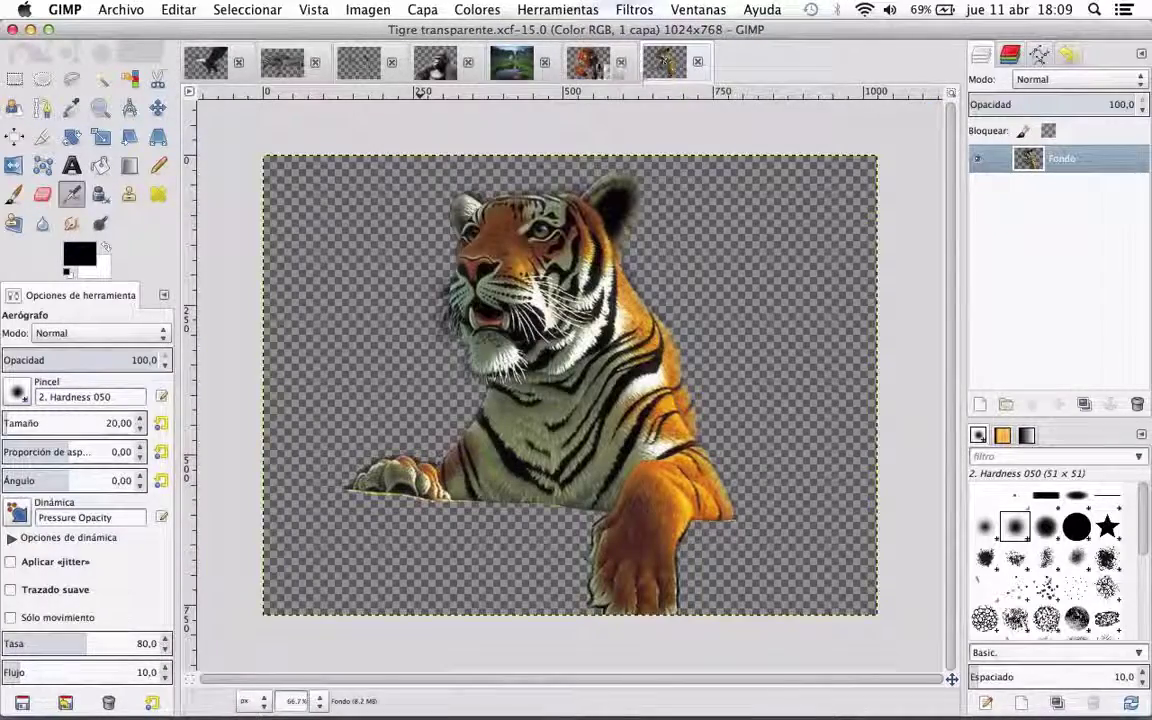
{"action": "left_click", "coordinate": [511, 62]}
{"action": "left_click_drag", "start_coordinate": [470, 62], "coordinate": [676, 303]}
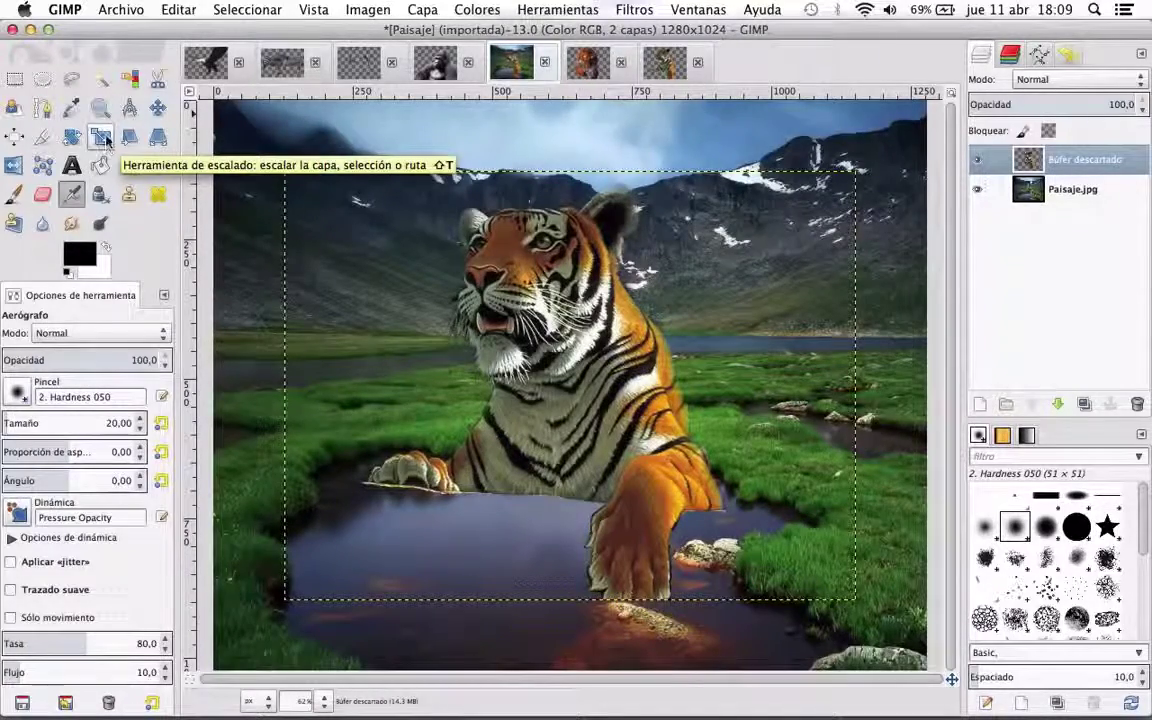
Step: Shrink the tiger layer proportionally to about 615×461 and place it on the right-side grass
{"action": "left_click", "coordinate": [106, 144]}
{"action": "left_click", "coordinate": [500, 282]}
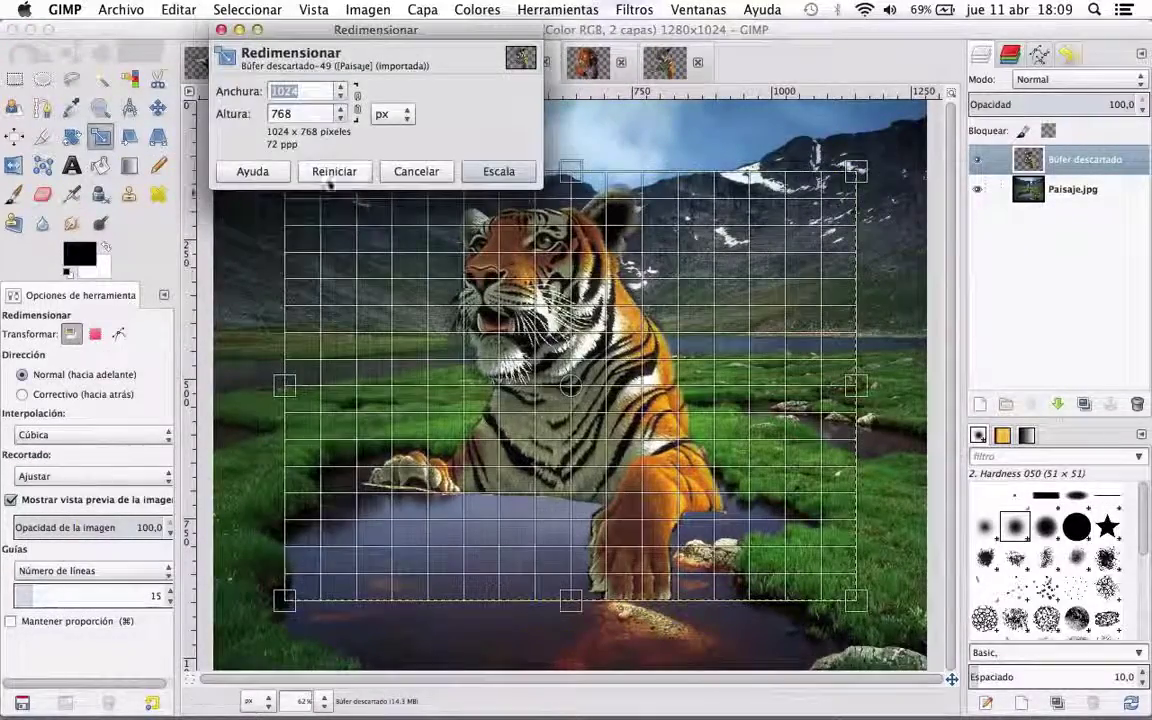
{"action": "left_click", "coordinate": [357, 102]}
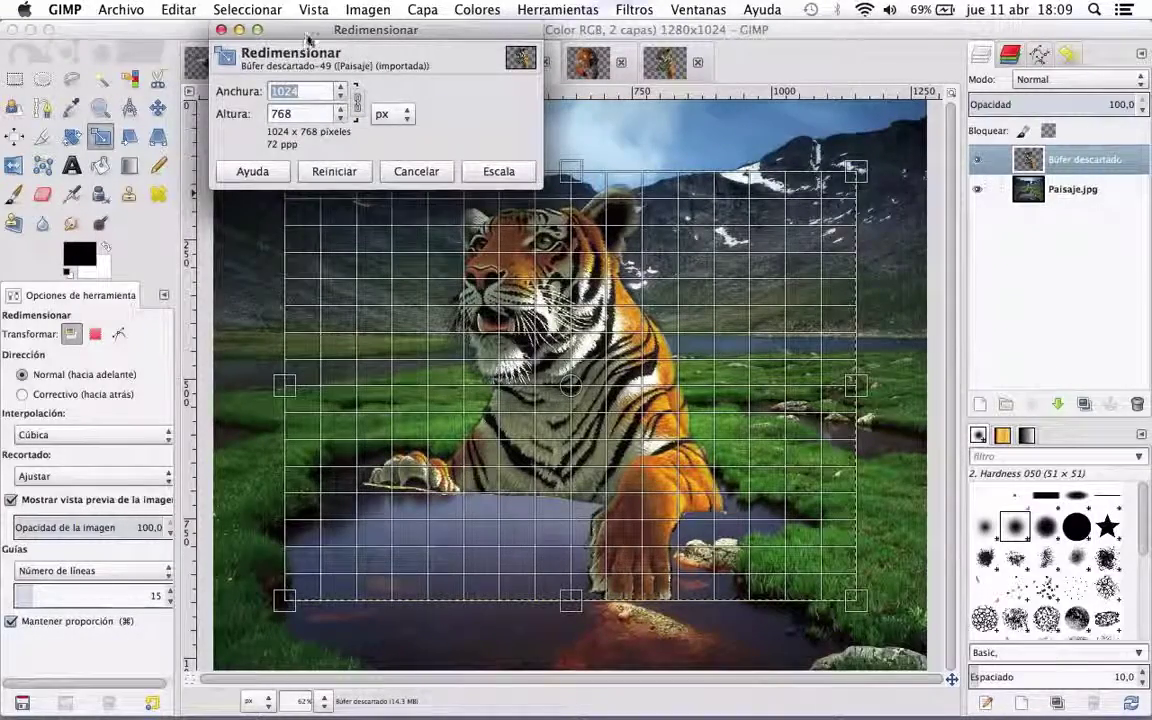
{"action": "left_click_drag", "start_coordinate": [309, 37], "coordinate": [129, 50]}
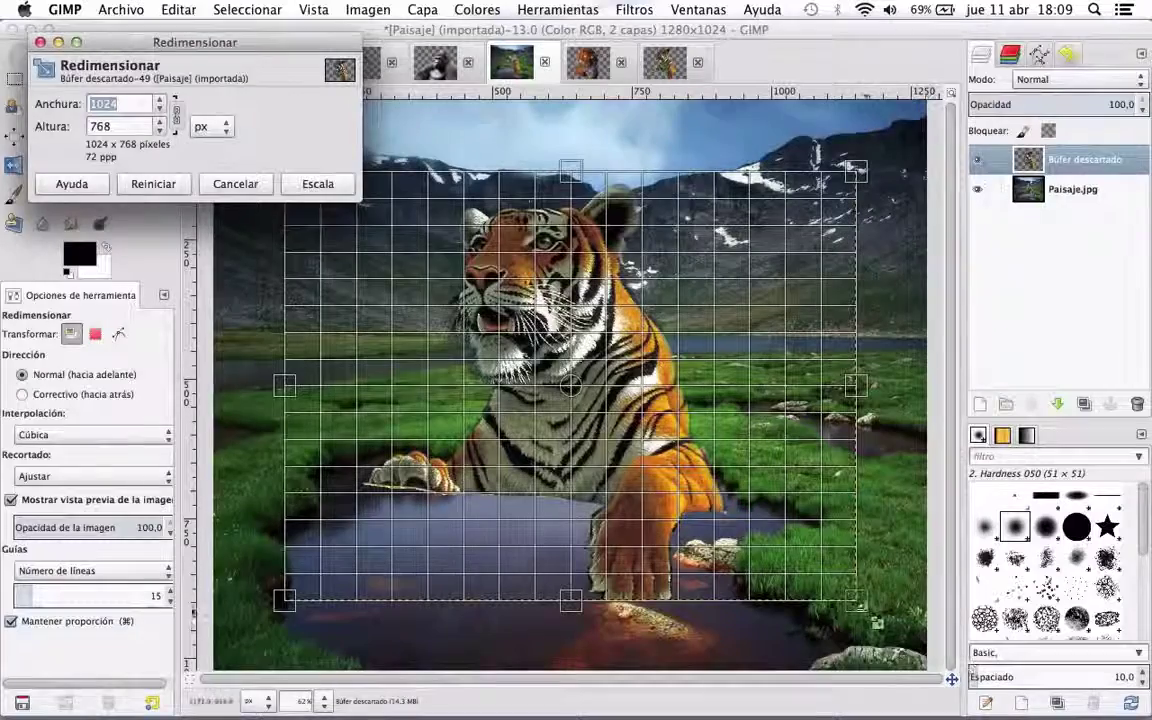
{"action": "mouse_move", "coordinate": [852, 603]}
{"action": "left_mouse_down"}
{"action": "mouse_move", "coordinate": [617, 437]}
{"action": "mouse_move", "coordinate": [567, 385]}
{"action": "left_mouse_up"}
{"action": "left_click", "coordinate": [317, 184]}
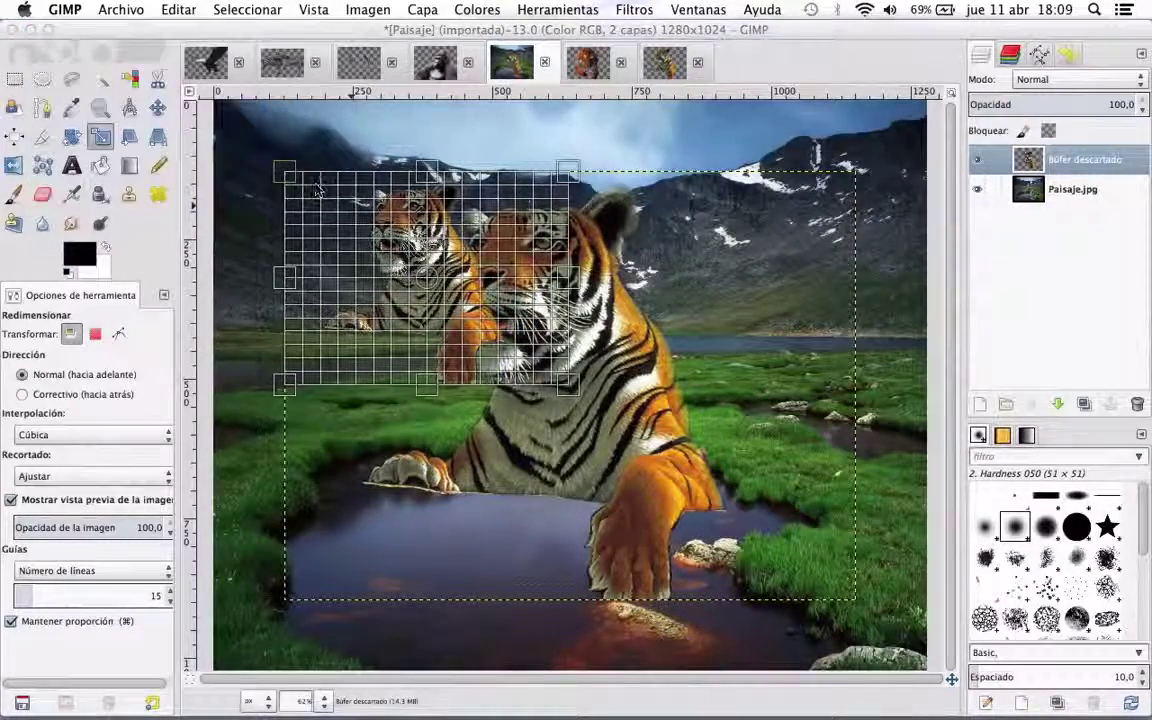
{"action": "key", "text": "m"}
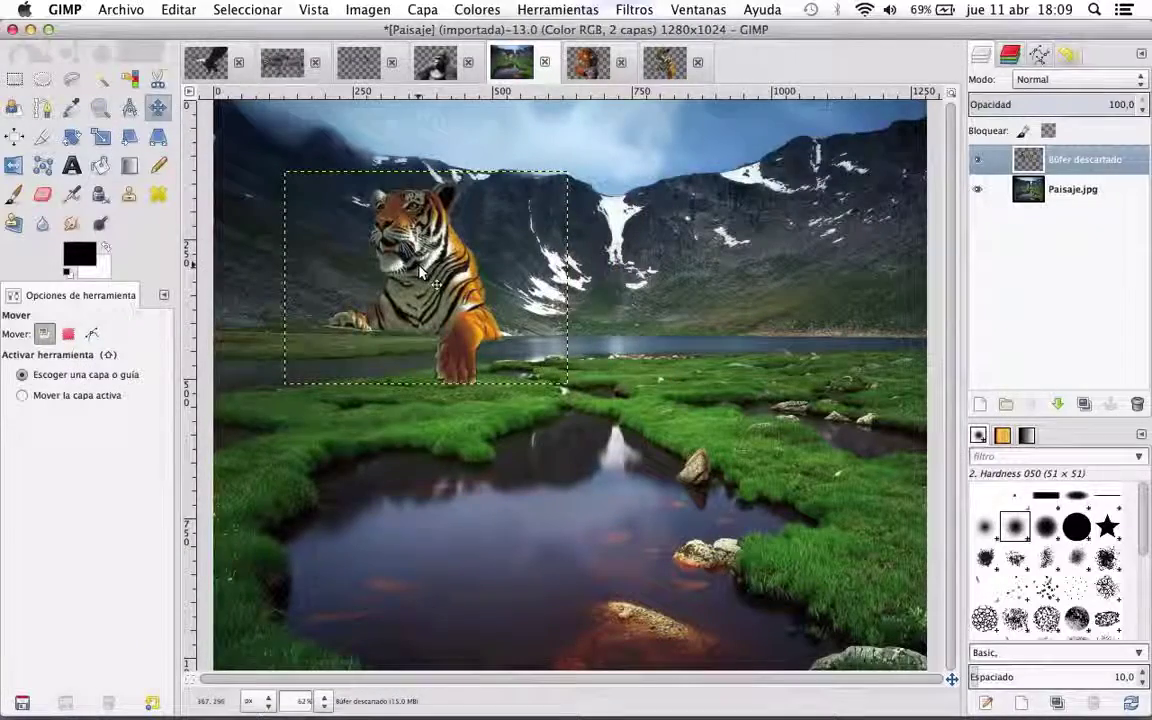
{"action": "mouse_move", "coordinate": [420, 272]}
{"action": "left_mouse_down"}
{"action": "mouse_move", "coordinate": [750, 318]}
{"action": "mouse_move", "coordinate": [857, 393]}
{"action": "left_mouse_up"}
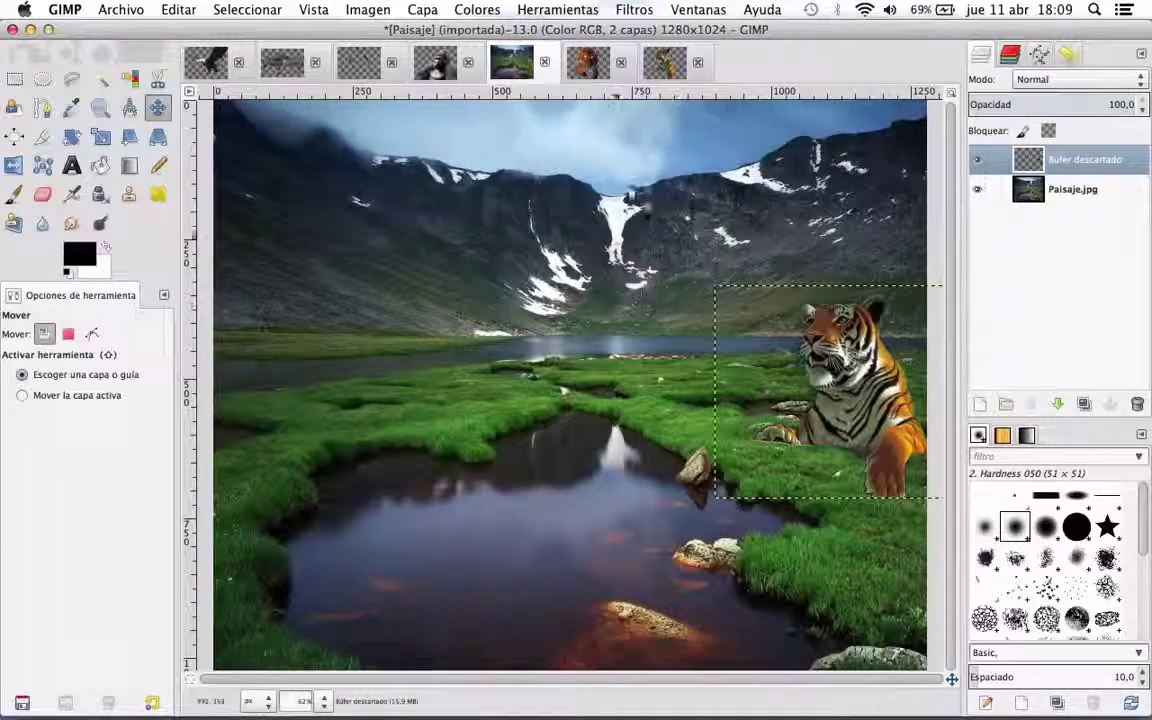
Step: Add the crouching tiger as a layer, shrink it to about 587×440, and centre it above the pond
{"action": "left_click", "coordinate": [587, 64]}
{"action": "mouse_move", "coordinate": [587, 64]}
{"action": "left_mouse_down"}
{"action": "mouse_move", "coordinate": [560, 325]}
{"action": "mouse_move", "coordinate": [544, 331]}
{"action": "left_mouse_up"}
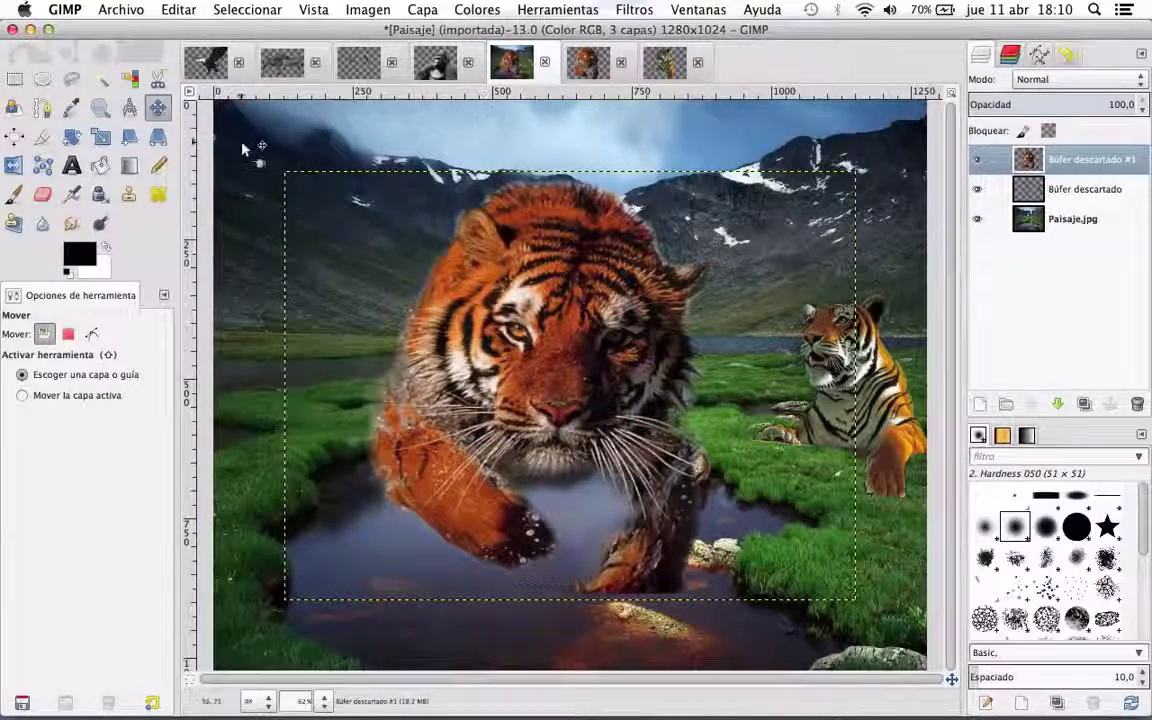
{"action": "left_click", "coordinate": [101, 137]}
{"action": "left_click", "coordinate": [380, 334]}
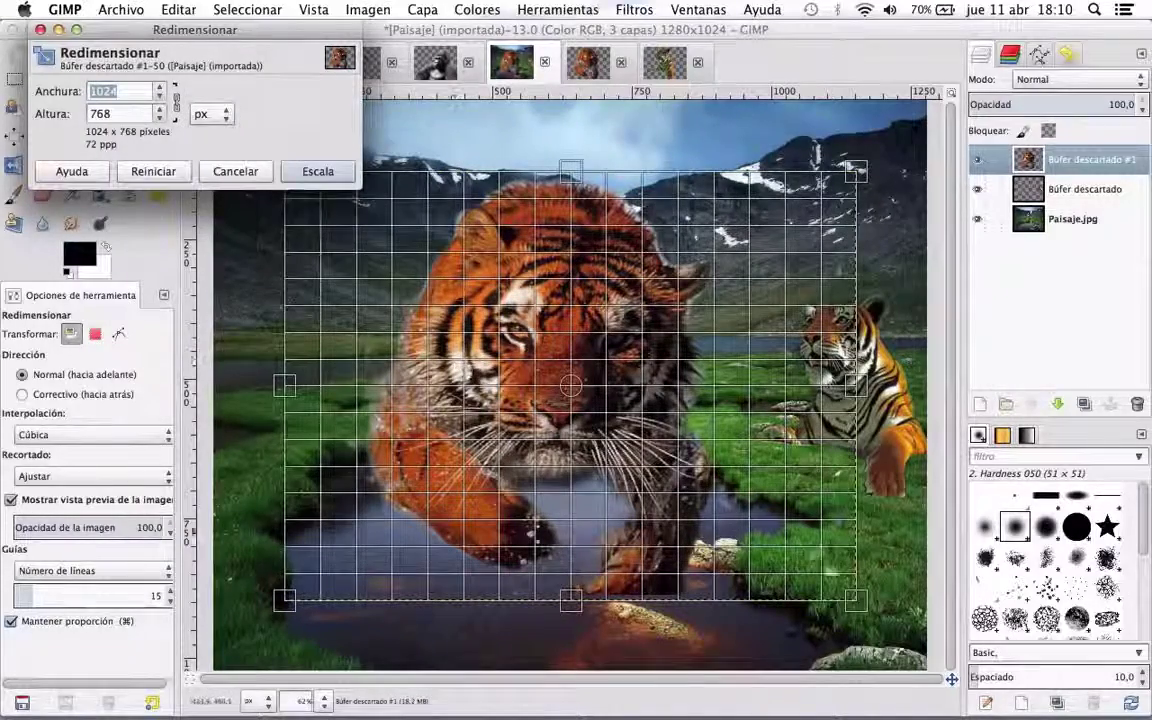
{"action": "mouse_move", "coordinate": [838, 583]}
{"action": "left_mouse_down"}
{"action": "mouse_move", "coordinate": [620, 407]}
{"action": "mouse_move", "coordinate": [552, 370]}
{"action": "left_mouse_up"}
{"action": "left_click", "coordinate": [317, 171]}
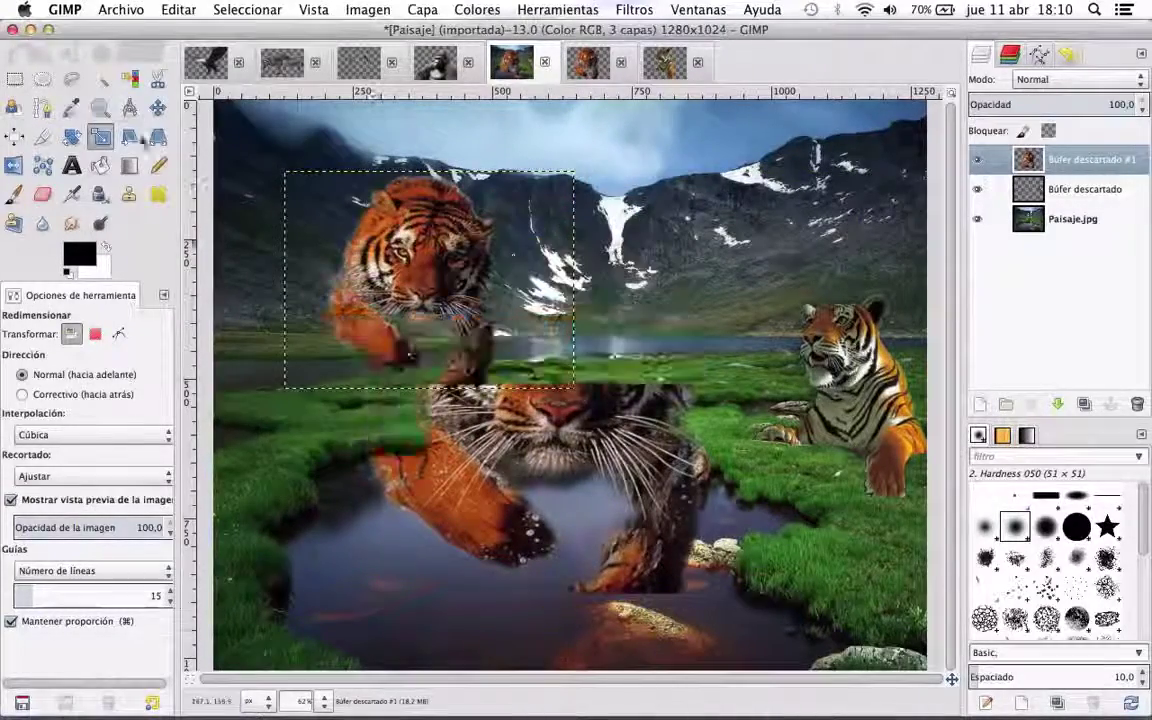
{"action": "left_click", "coordinate": [158, 108]}
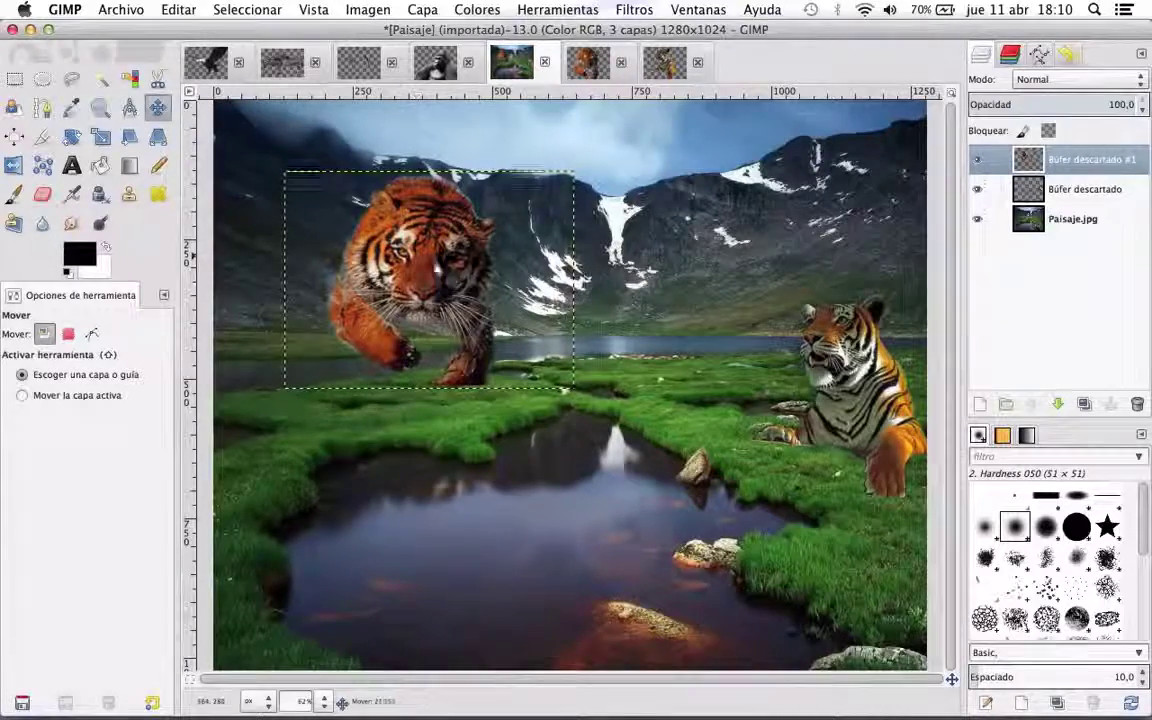
{"action": "mouse_move", "coordinate": [410, 250]}
{"action": "left_mouse_down"}
{"action": "mouse_move", "coordinate": [570, 345]}
{"action": "mouse_move", "coordinate": [597, 340]}
{"action": "mouse_move", "coordinate": [609, 357]}
{"action": "left_mouse_up"}
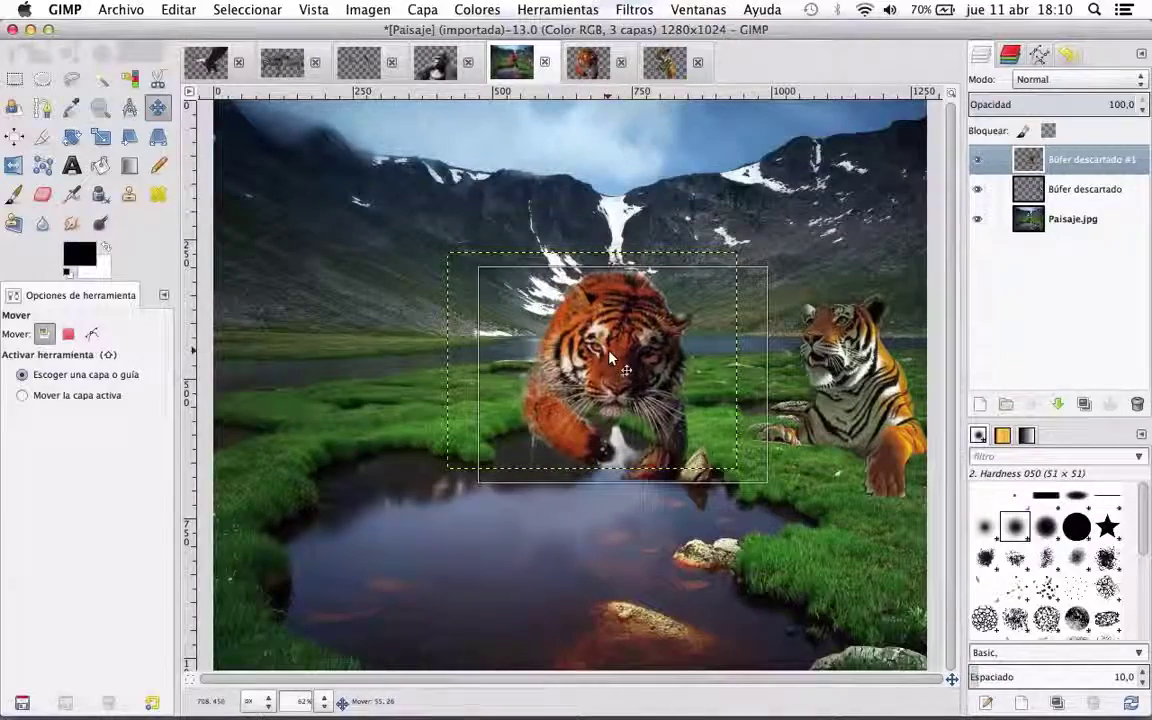
Step: Add the gorilla as a layer in the bottom-left corner and flip it horizontally
{"action": "left_click", "coordinate": [435, 70]}
{"action": "left_click", "coordinate": [512, 67]}
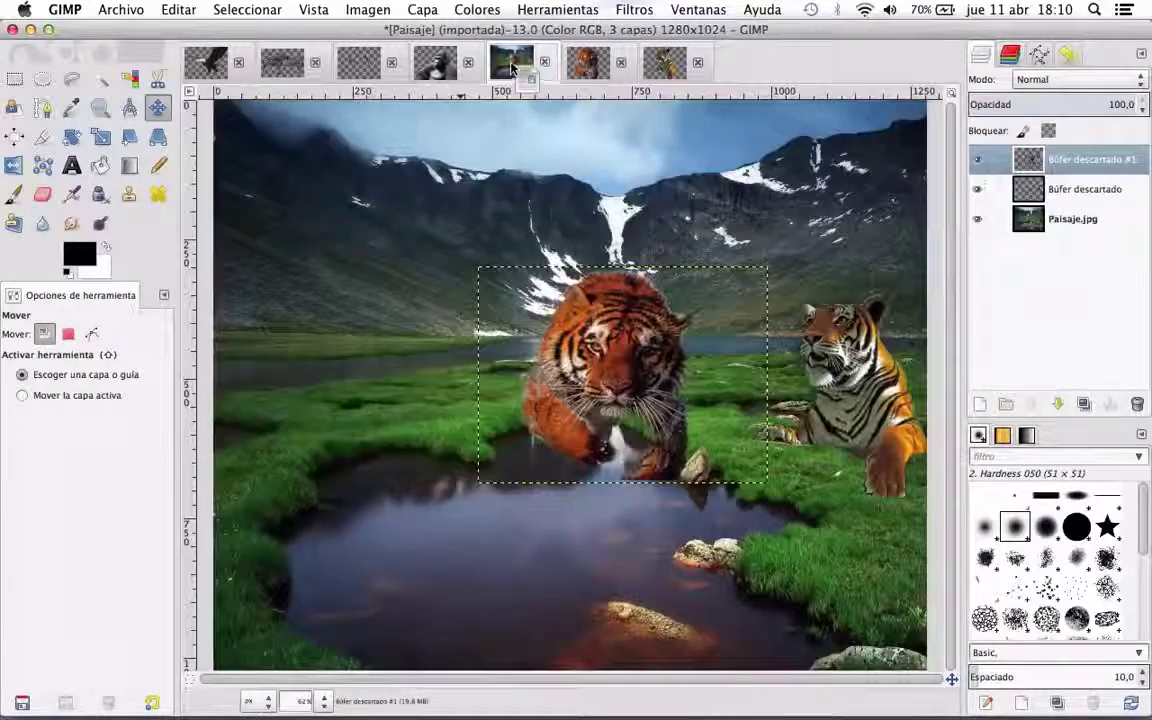
{"action": "mouse_move", "coordinate": [465, 64]}
{"action": "left_mouse_down"}
{"action": "mouse_move", "coordinate": [305, 580]}
{"action": "mouse_move", "coordinate": [295, 572]}
{"action": "left_mouse_up"}
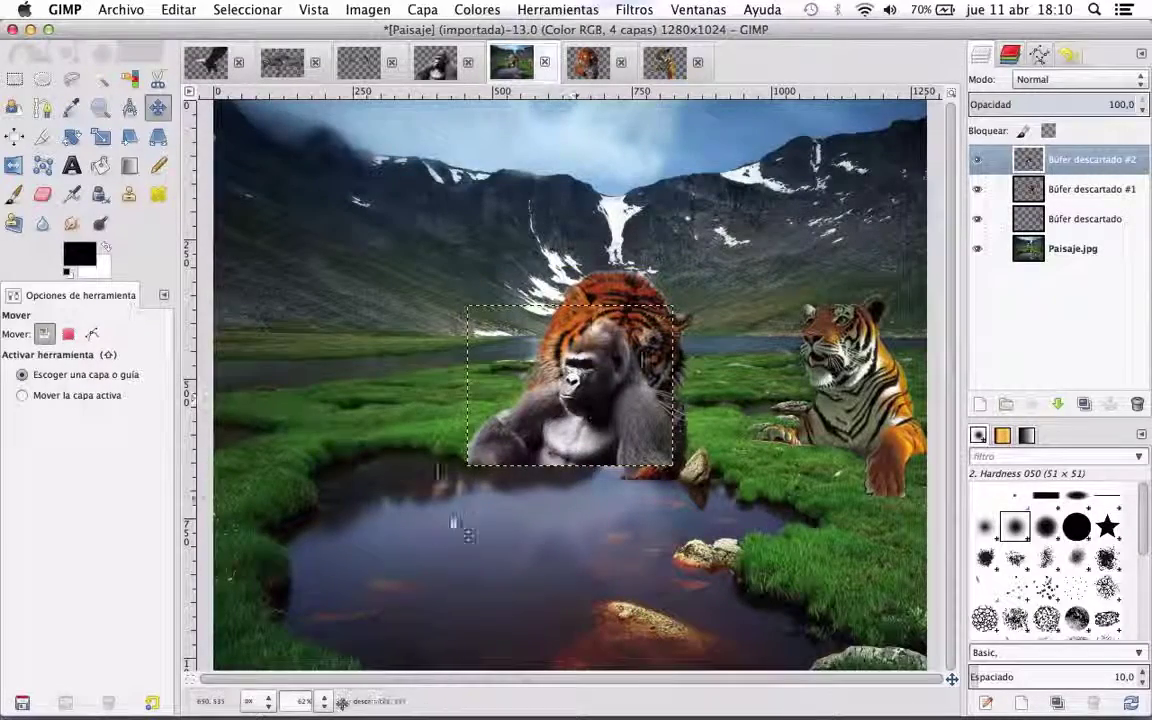
{"action": "left_click_drag", "start_coordinate": [579, 403], "coordinate": [325, 611]}
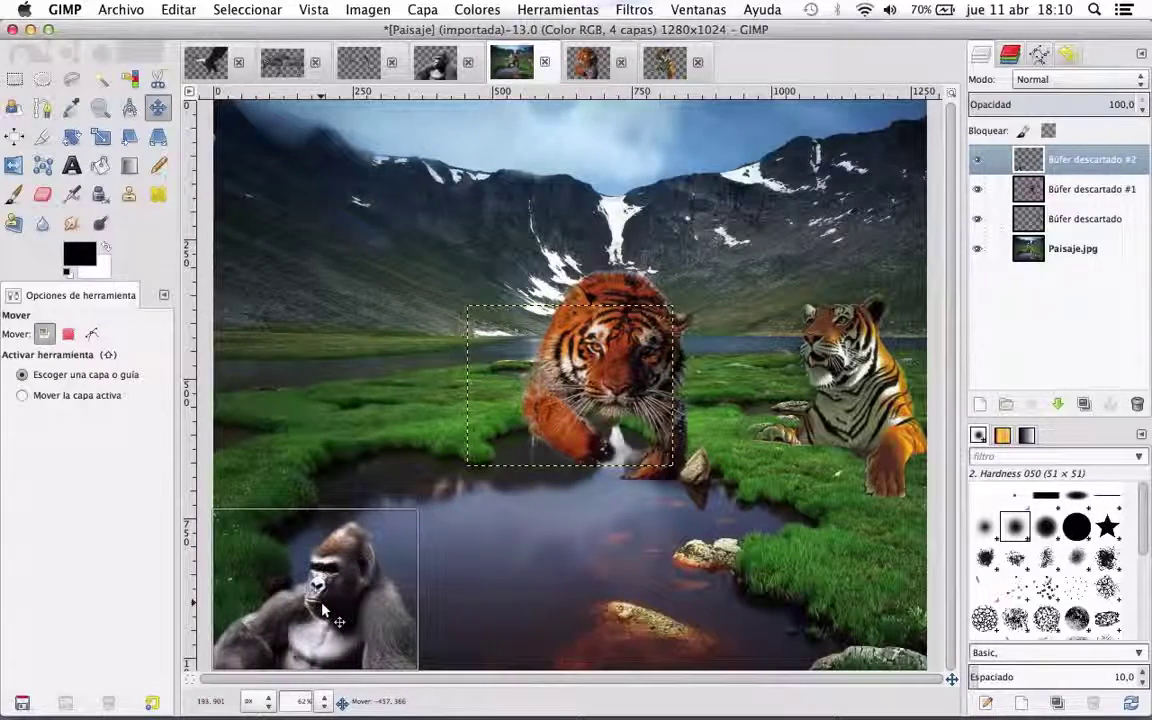
{"action": "left_click_drag", "start_coordinate": [325, 611], "coordinate": [322, 610]}
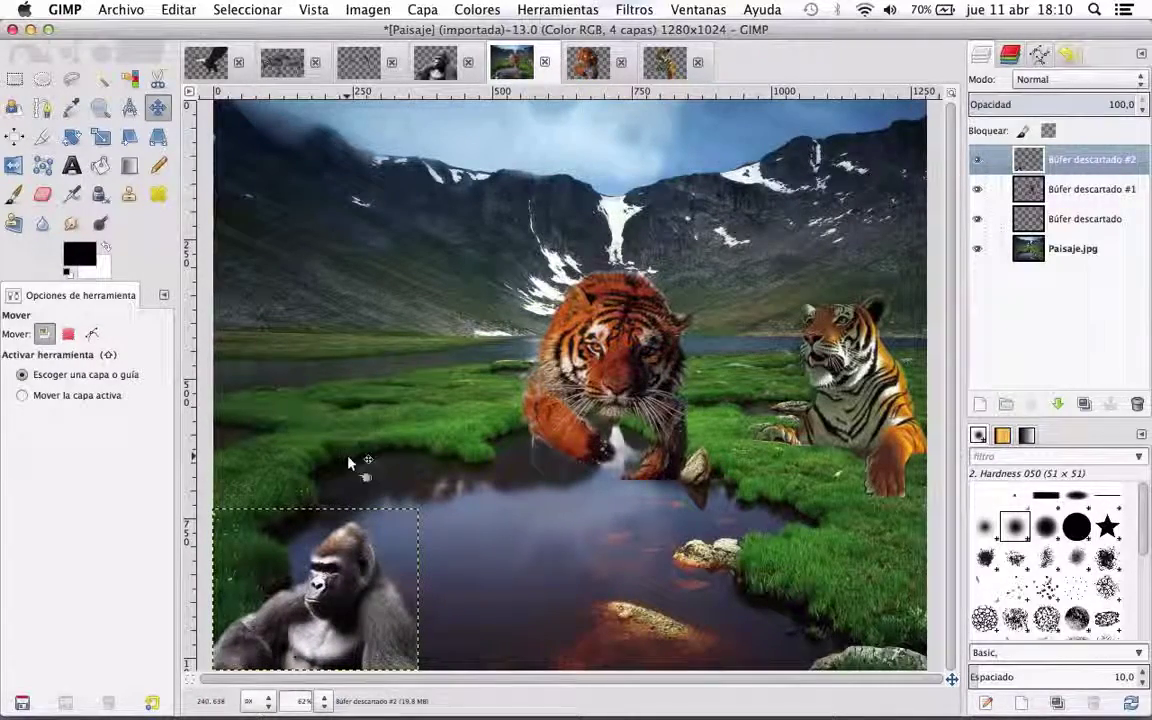
{"action": "left_click", "coordinate": [14, 166]}
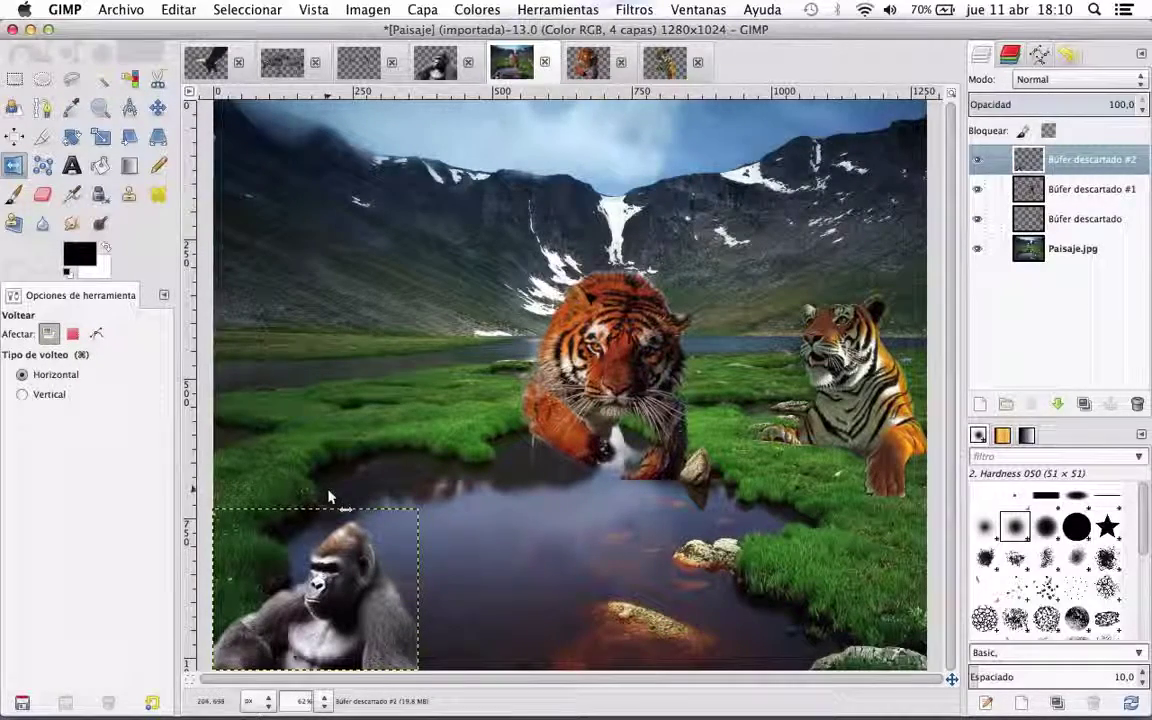
{"action": "left_click", "coordinate": [350, 558]}
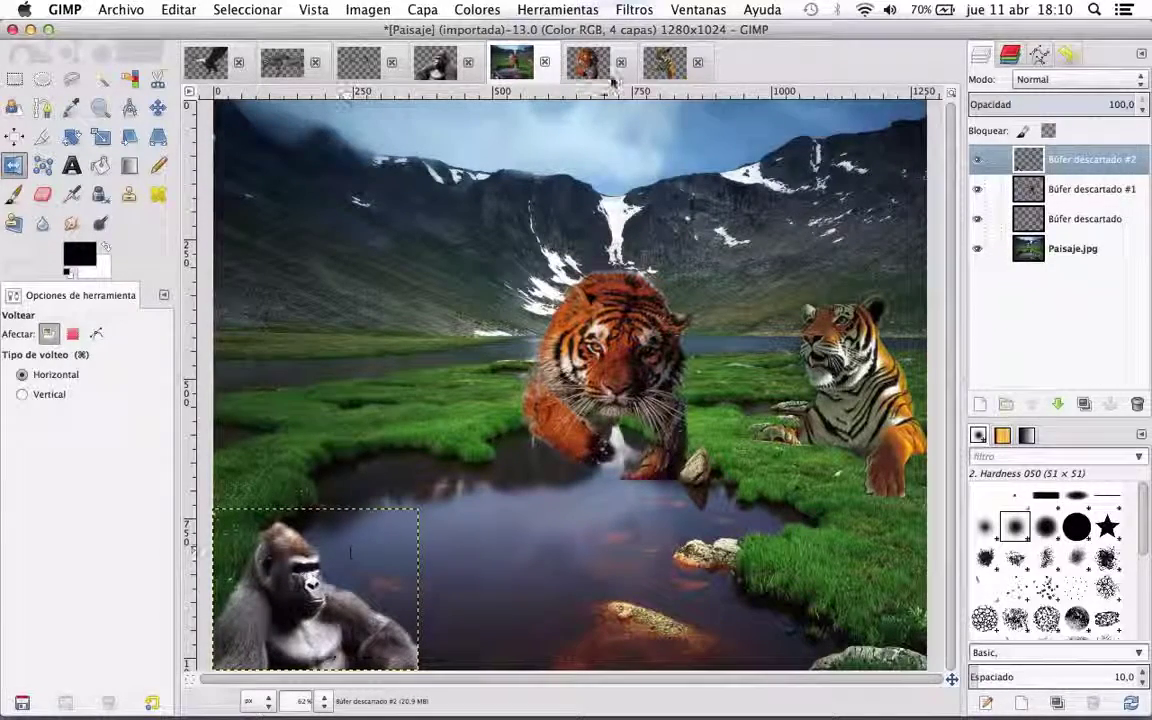
Step: Add the eagle as a layer, shrink it to 134×100, and place it in the sky at top centre
{"action": "left_click", "coordinate": [205, 63]}
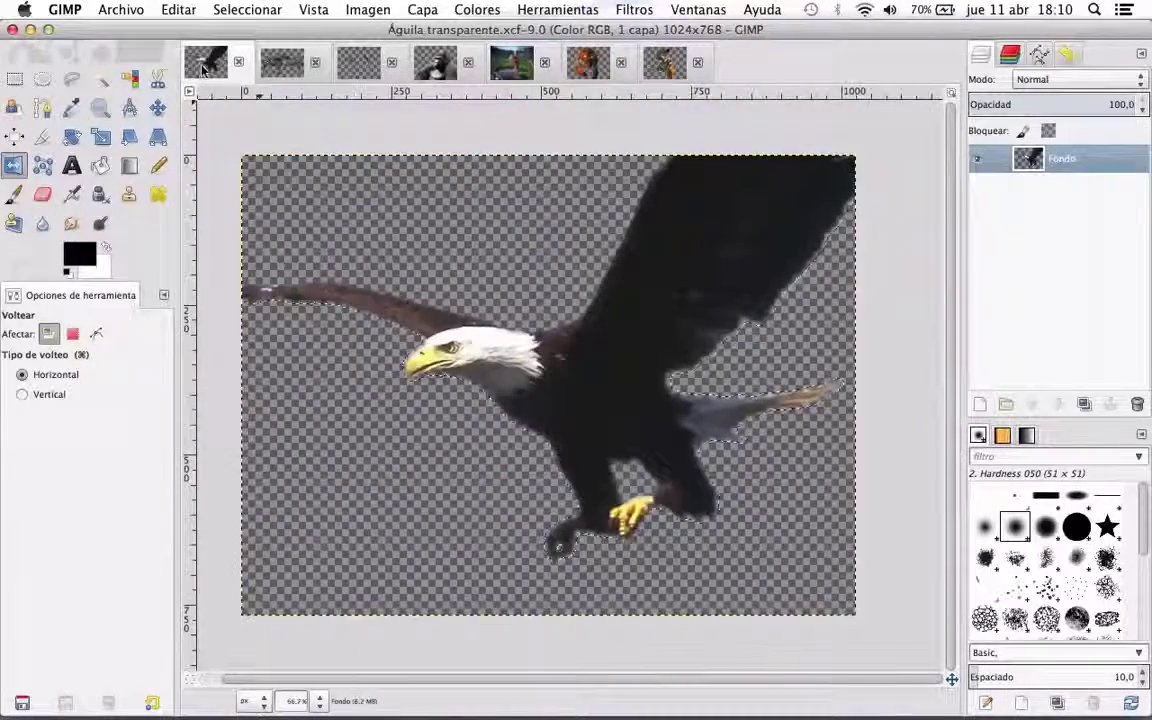
{"action": "mouse_move", "coordinate": [205, 66]}
{"action": "left_mouse_down"}
{"action": "mouse_move", "coordinate": [611, 130]}
{"action": "mouse_move", "coordinate": [555, 120]}
{"action": "left_mouse_up"}
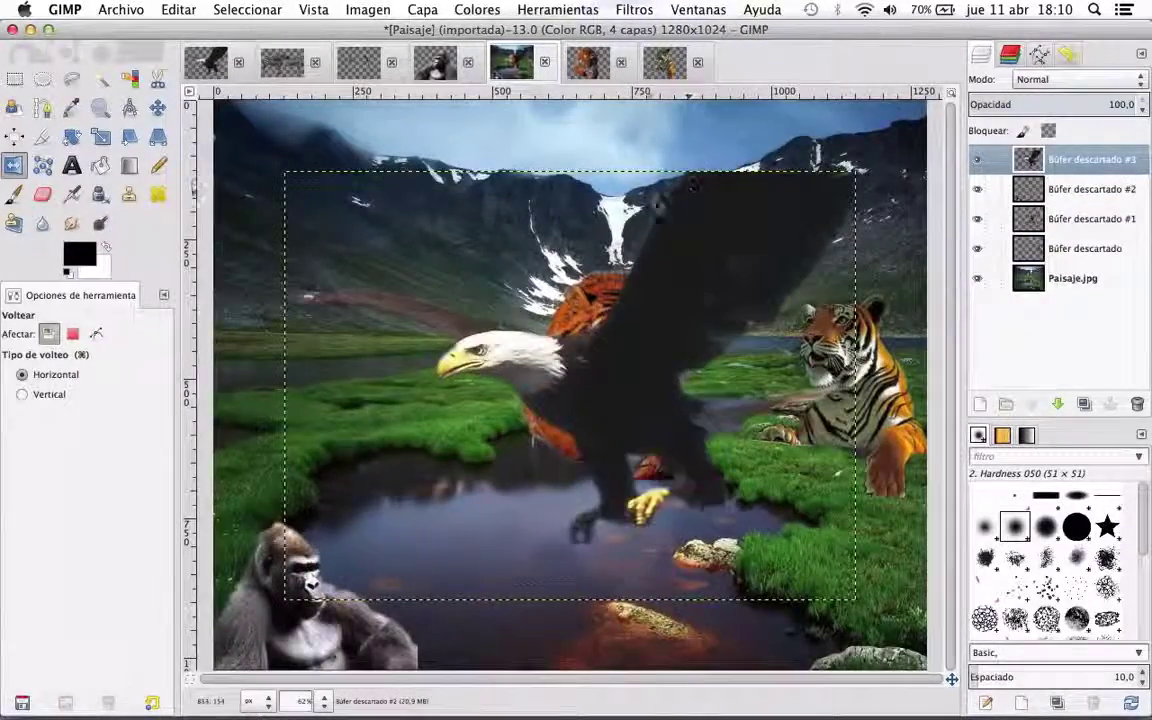
{"action": "left_click", "coordinate": [100, 137]}
{"action": "left_click", "coordinate": [410, 223]}
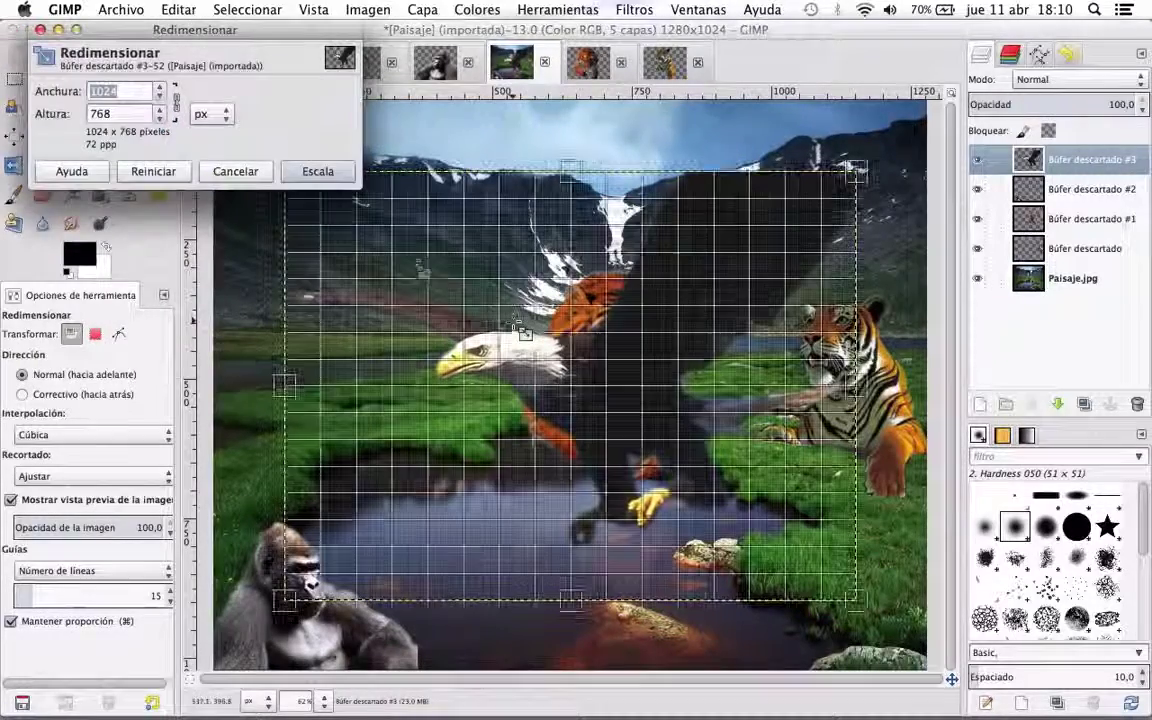
{"action": "mouse_move", "coordinate": [855, 600]}
{"action": "left_mouse_down"}
{"action": "mouse_move", "coordinate": [452, 343]}
{"action": "mouse_move", "coordinate": [326, 226]}
{"action": "left_mouse_up"}
{"action": "left_click", "coordinate": [313, 172]}
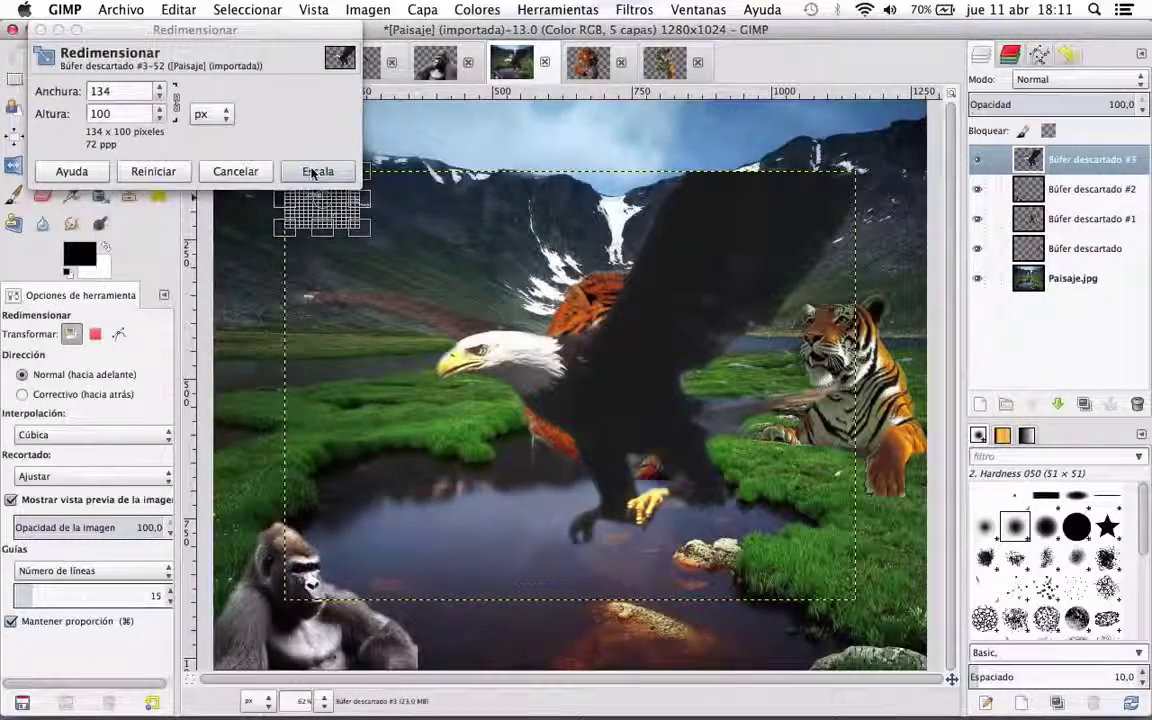
{"action": "left_click", "coordinate": [157, 106]}
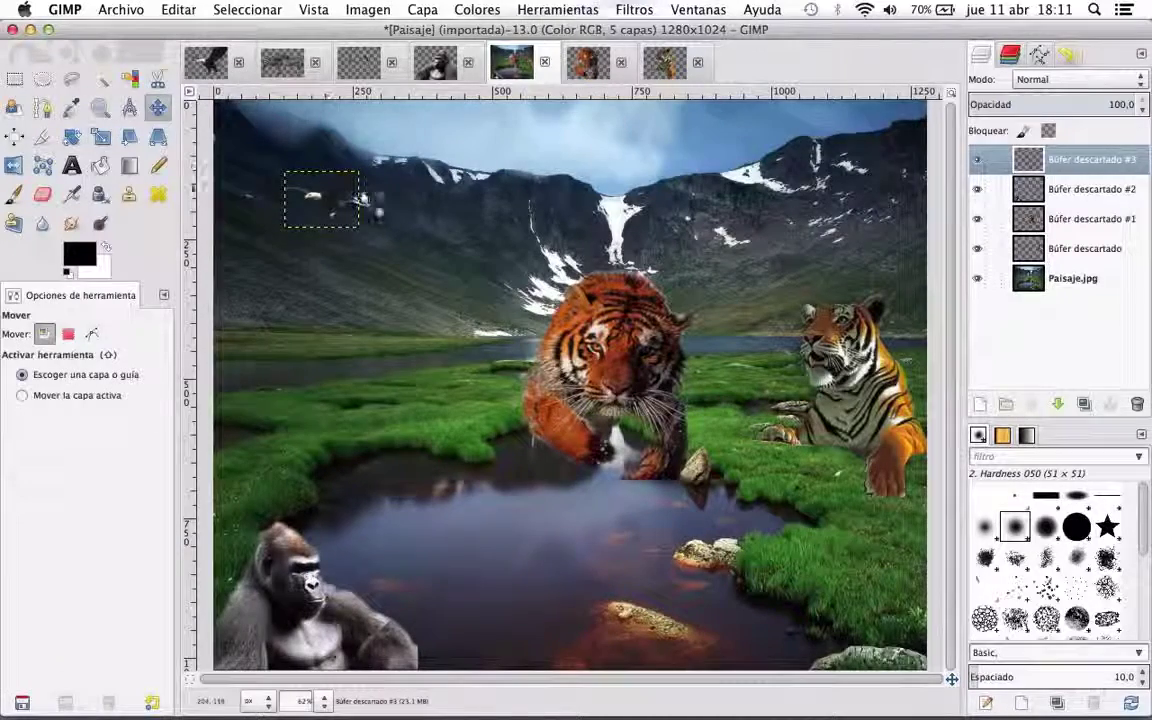
{"action": "mouse_move", "coordinate": [322, 208]}
{"action": "left_mouse_down"}
{"action": "mouse_move", "coordinate": [581, 172]}
{"action": "mouse_move", "coordinate": [622, 146]}
{"action": "left_mouse_up"}
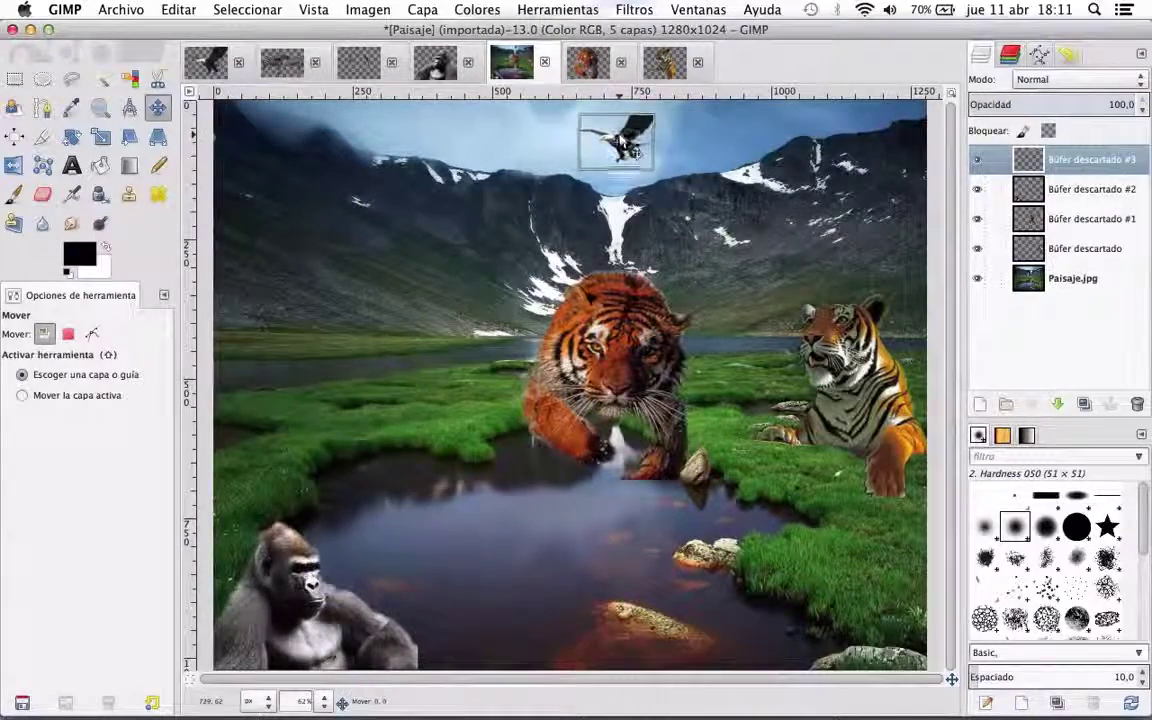
{"action": "left_click_drag", "start_coordinate": [620, 140], "coordinate": [643, 130]}
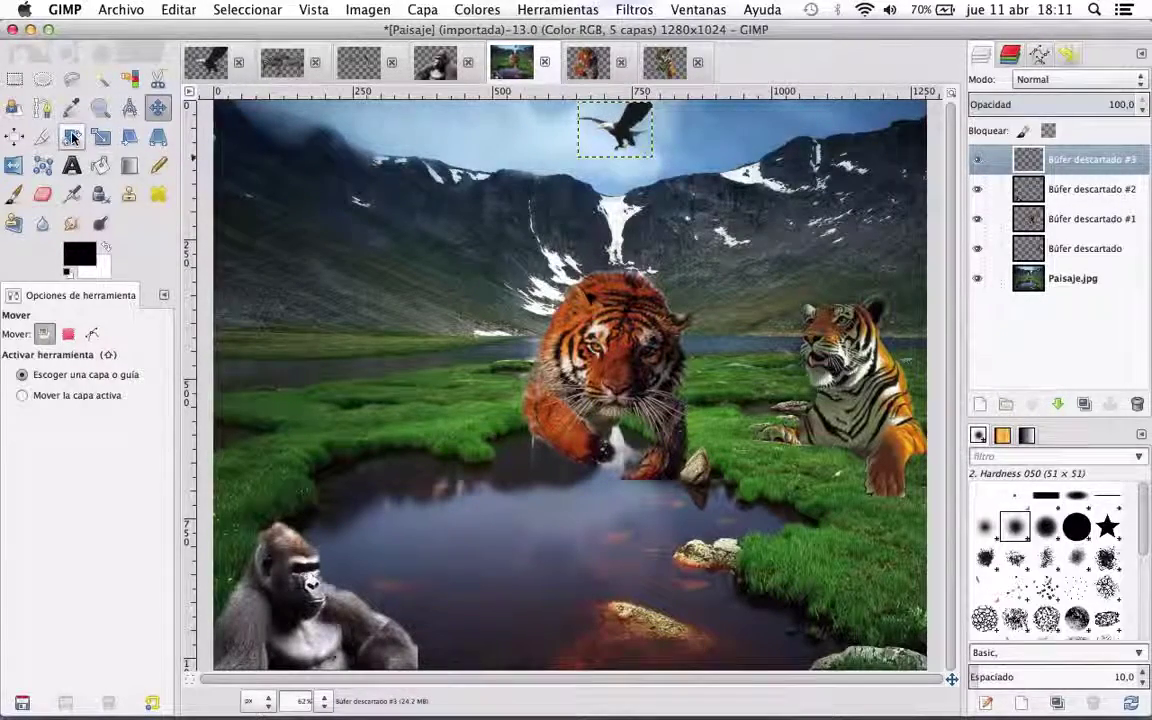
Step: Rotate the eagle layer by about -17.76°
{"action": "left_click", "coordinate": [73, 136]}
{"action": "left_click", "coordinate": [625, 134]}
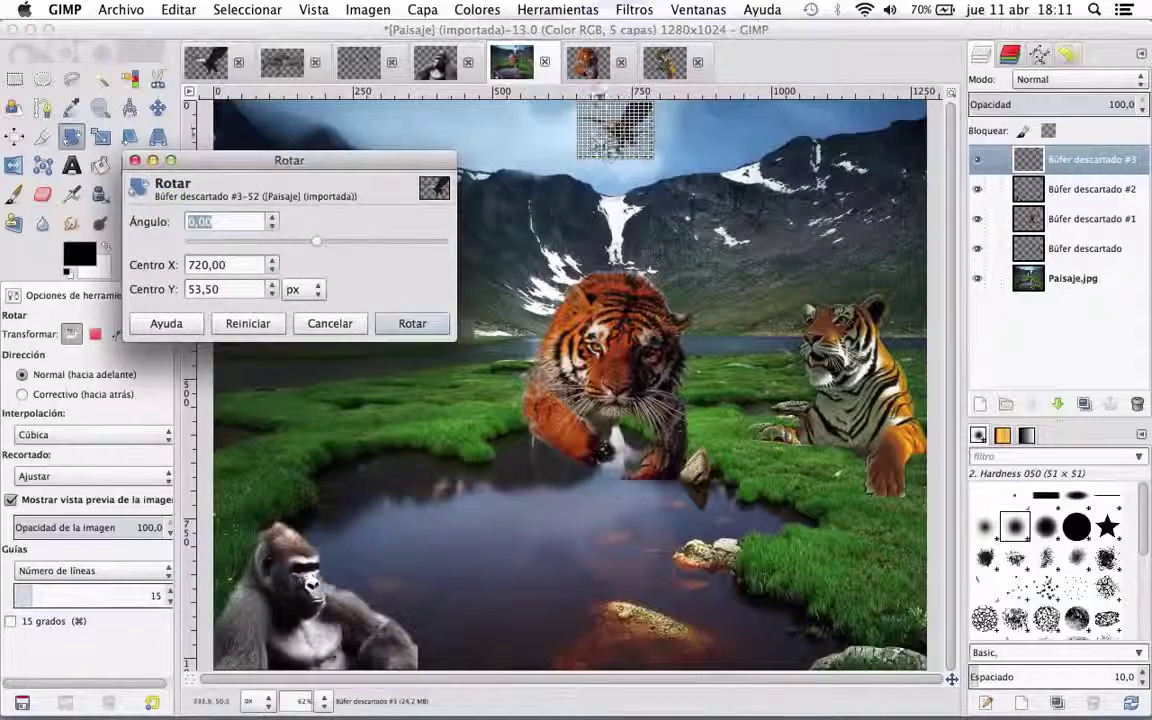
{"action": "left_click_drag", "start_coordinate": [625, 134], "coordinate": [590, 152]}
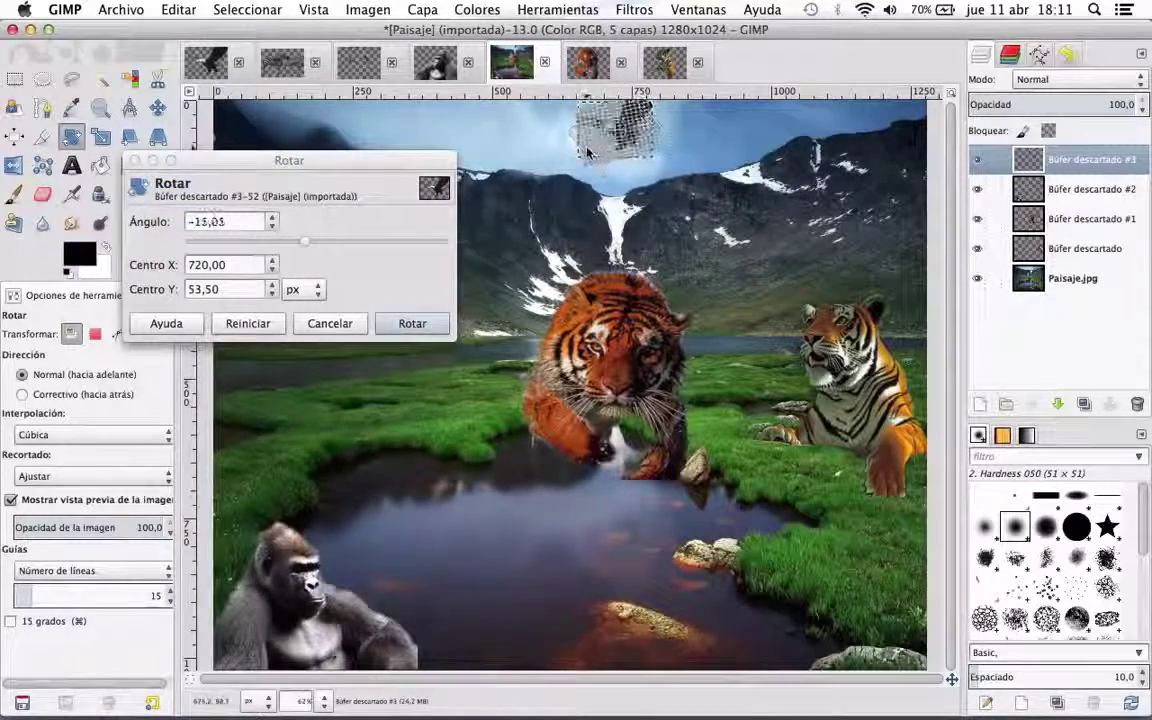
{"action": "left_click", "coordinate": [412, 324]}
{"action": "left_click", "coordinate": [412, 324]}
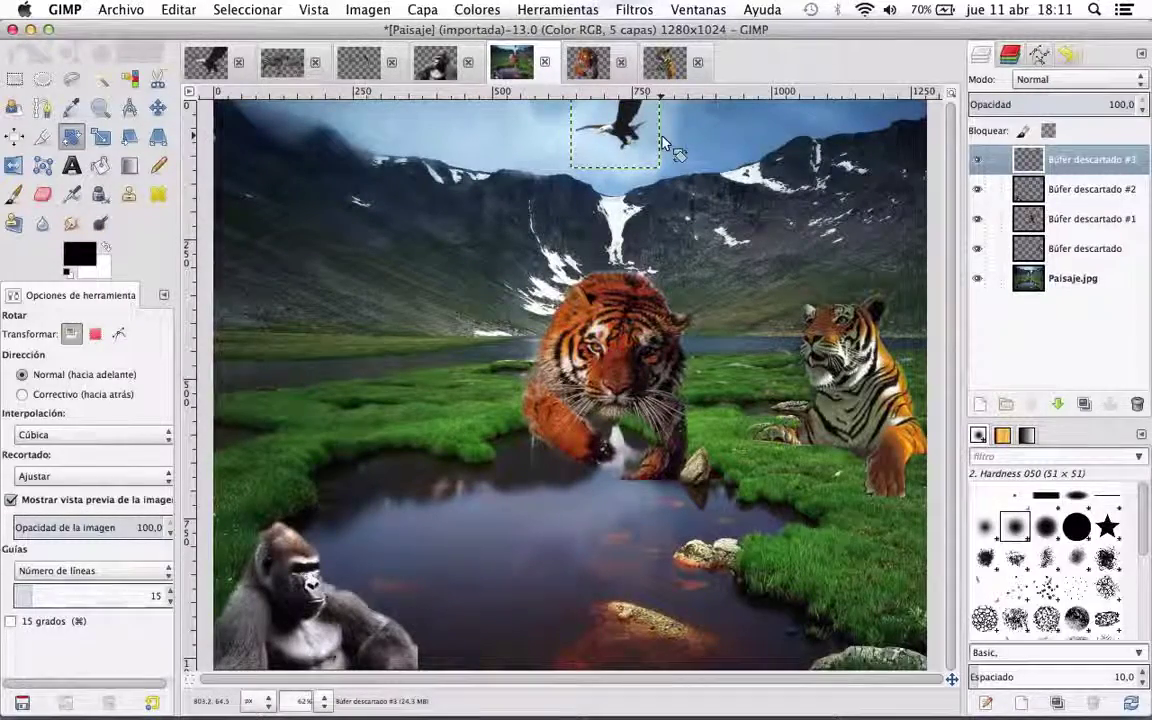
Step: Add the zebras as a layer, shrink them to 311×208, and place them on the left grass
{"action": "left_click", "coordinate": [280, 64]}
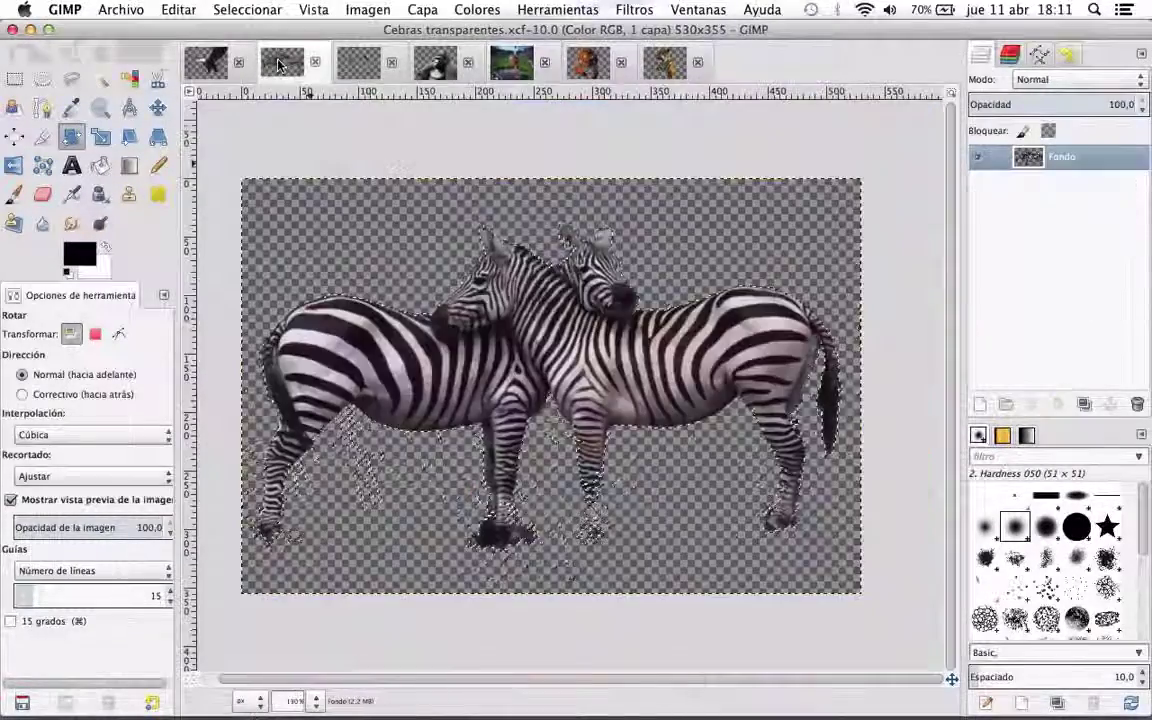
{"action": "left_click", "coordinate": [514, 66]}
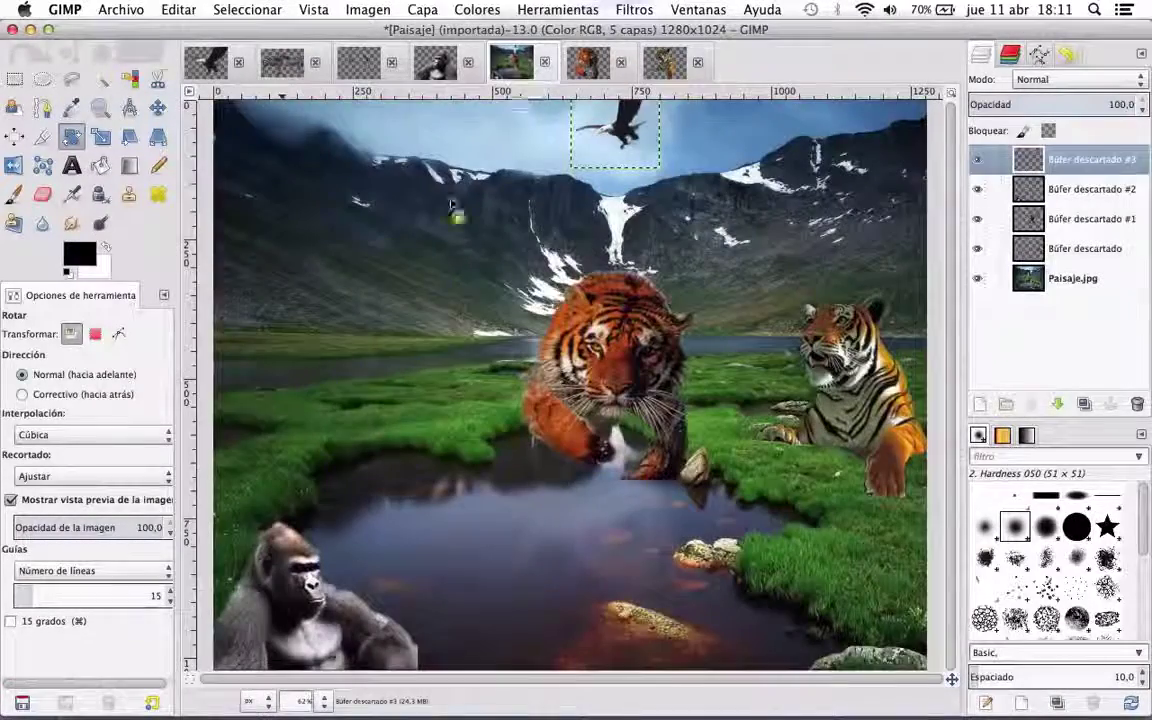
{"action": "left_click_drag", "start_coordinate": [514, 66], "coordinate": [348, 388]}
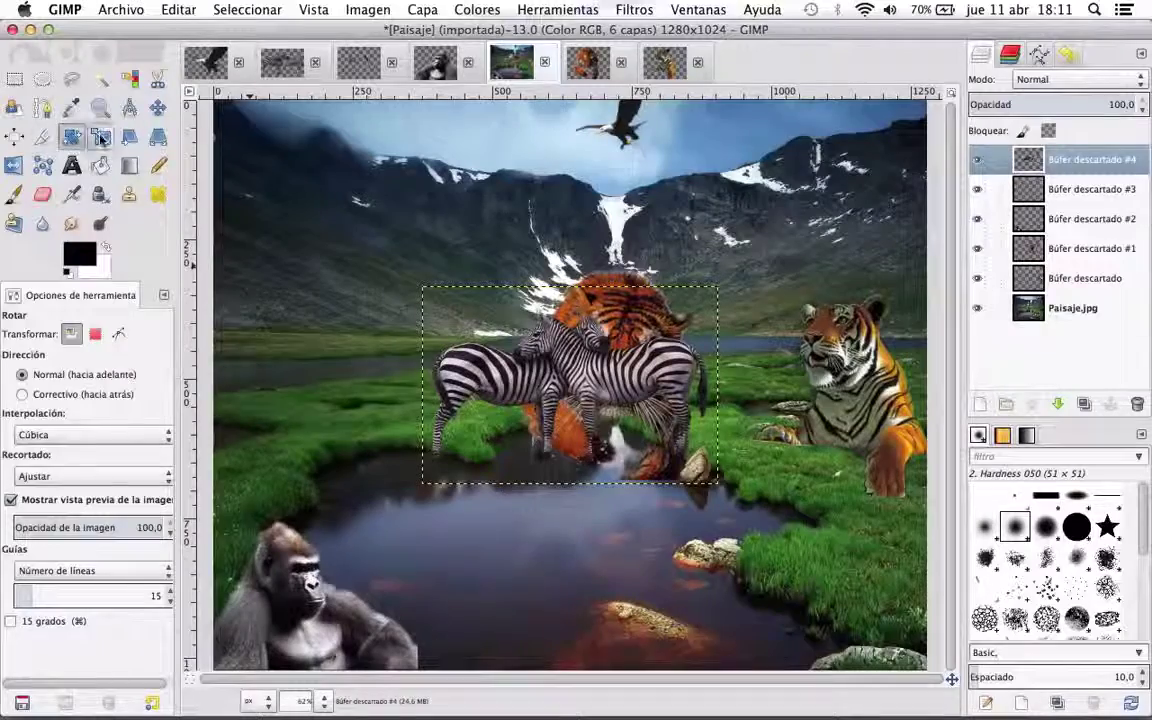
{"action": "left_click", "coordinate": [100, 136]}
{"action": "left_click", "coordinate": [537, 375]}
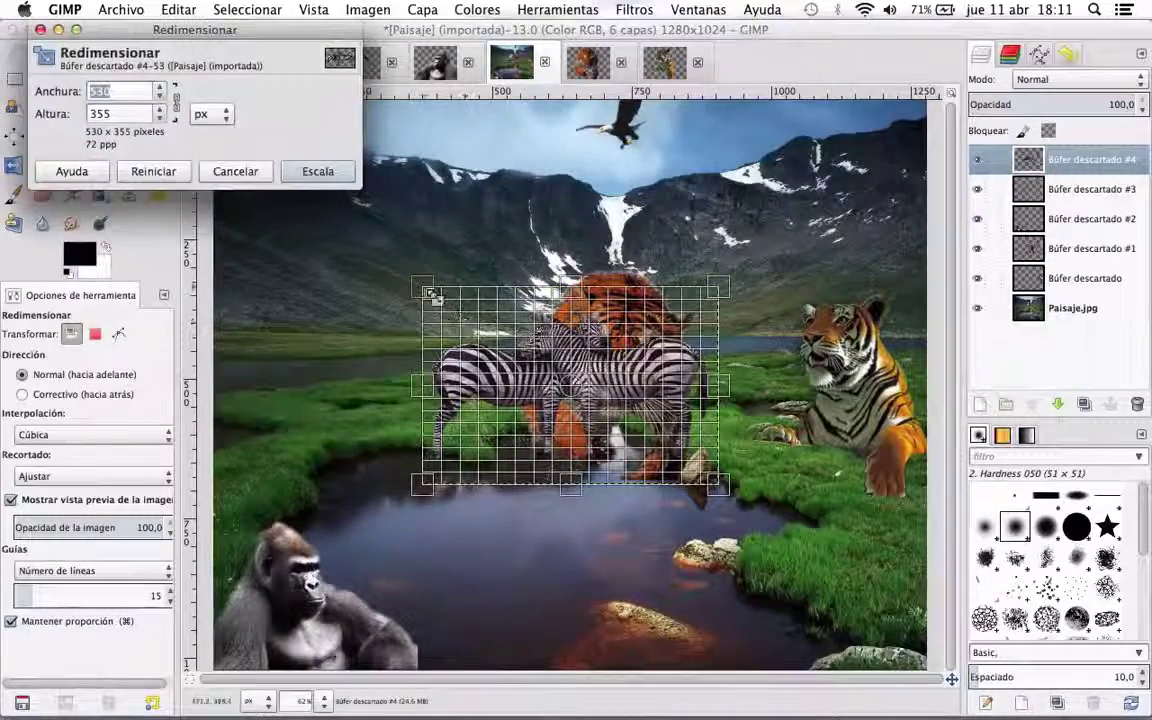
{"action": "left_click_drag", "start_coordinate": [424, 288], "coordinate": [545, 371]}
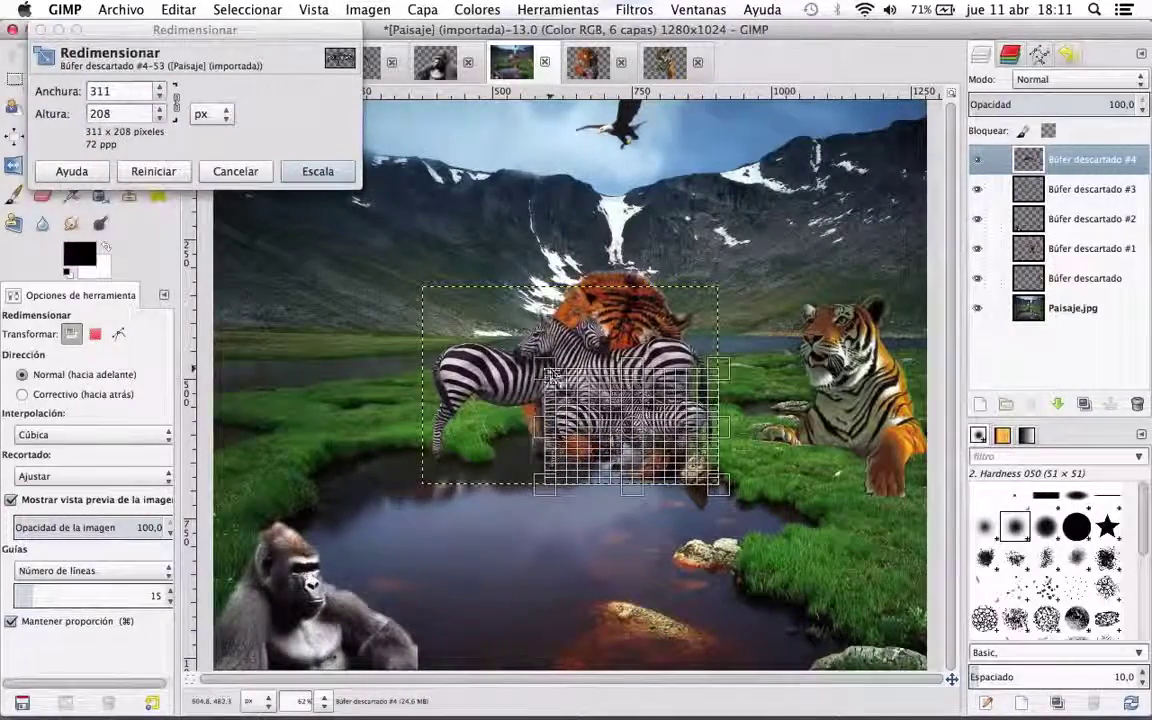
{"action": "left_click", "coordinate": [318, 171]}
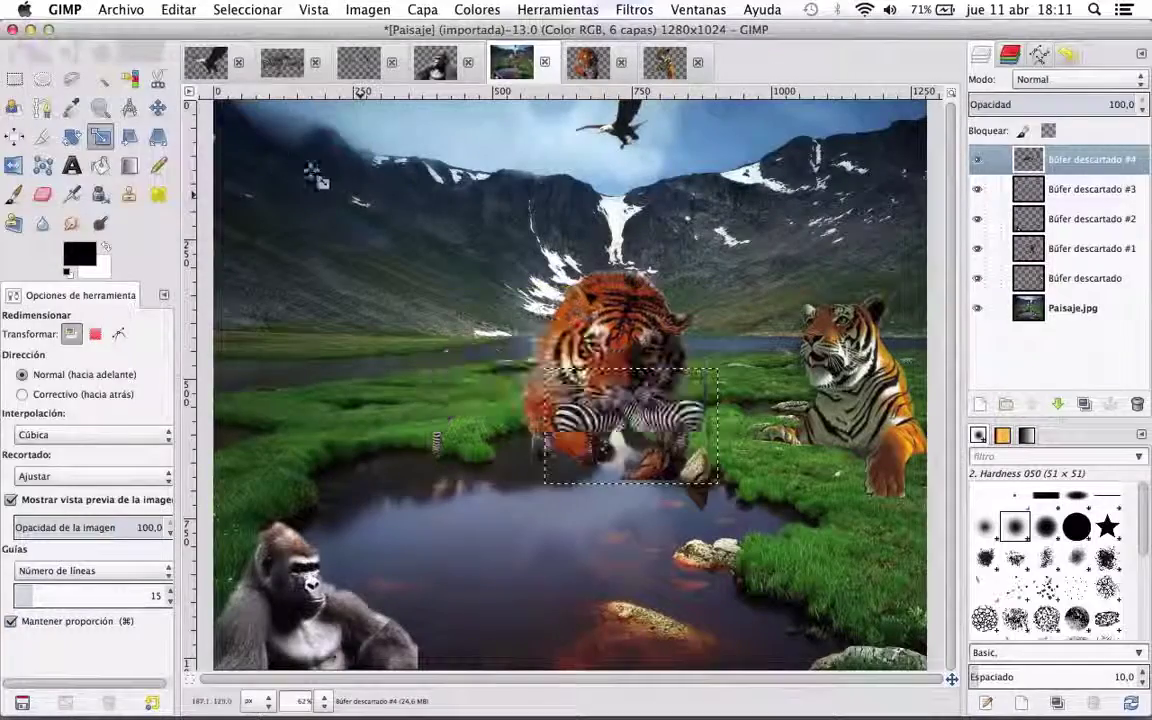
{"action": "left_click", "coordinate": [158, 107]}
{"action": "left_click_drag", "start_coordinate": [620, 408], "coordinate": [383, 362]}
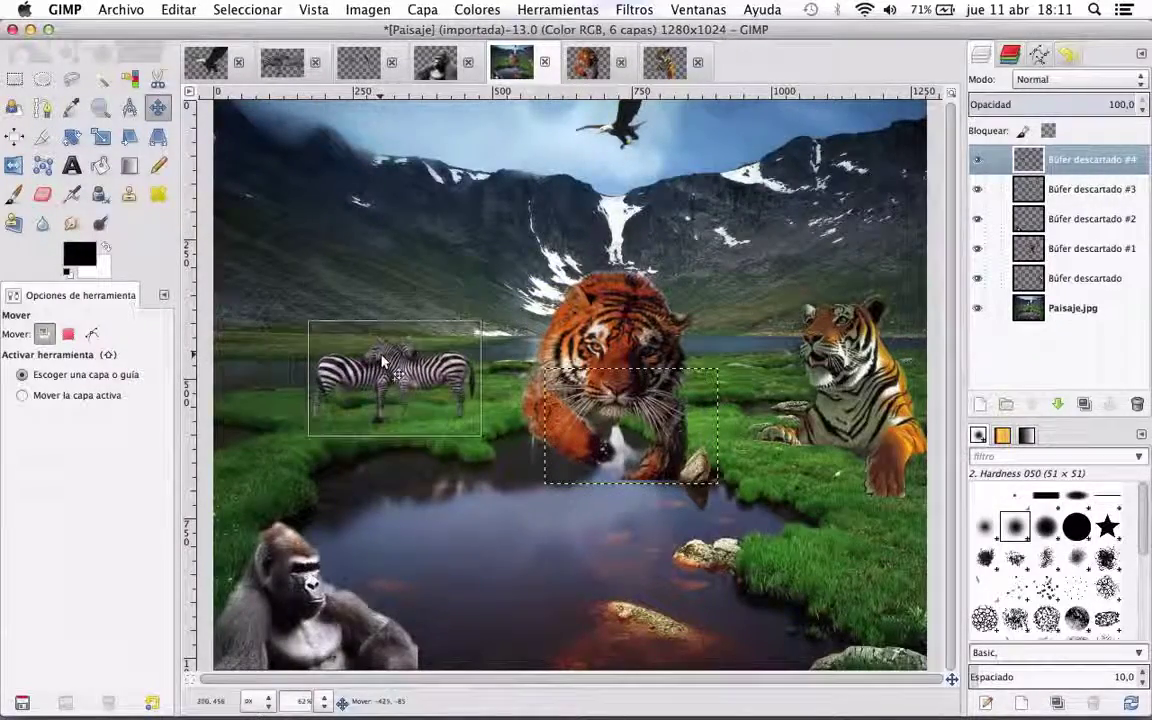
{"action": "left_click_drag", "start_coordinate": [383, 362], "coordinate": [395, 363]}
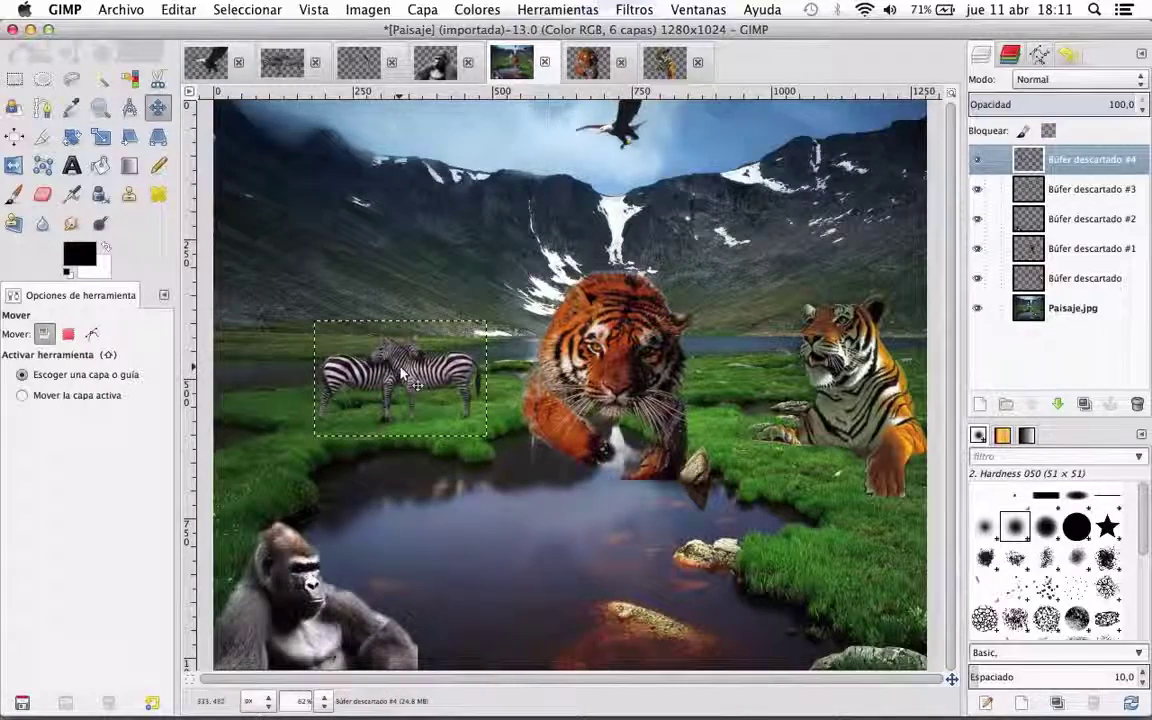
Step: Shear the zebras layer horizontally with an X shear magnitude of 15
{"action": "left_click", "coordinate": [129, 138]}
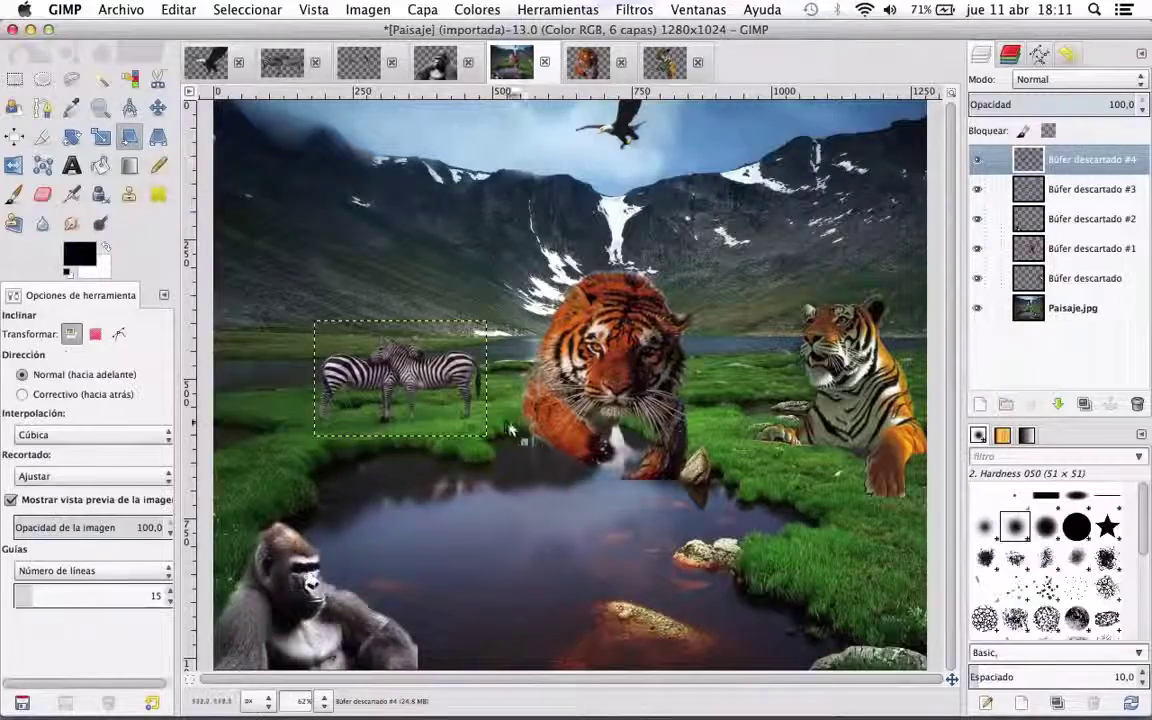
{"action": "left_click", "coordinate": [463, 414]}
{"action": "left_click_drag", "start_coordinate": [463, 414], "coordinate": [430, 372]}
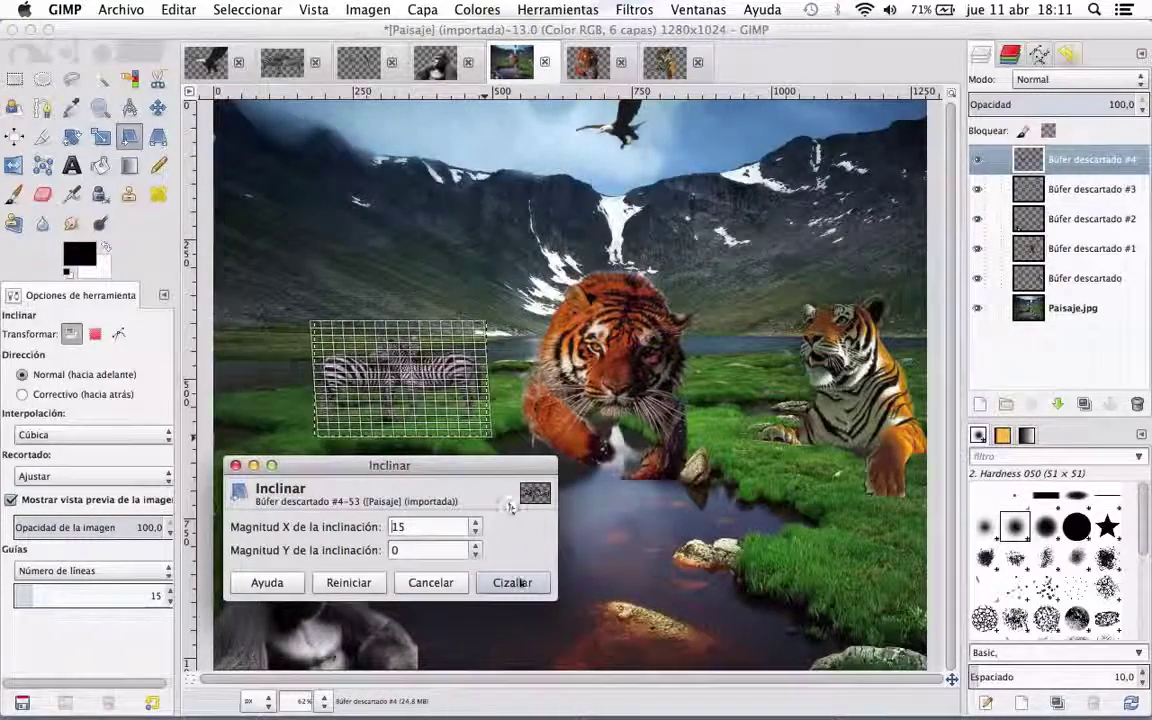
{"action": "left_click", "coordinate": [512, 582]}
Step: Apply a slight perspective transform to the zebras by pulling their lower-left corner
{"action": "left_click", "coordinate": [157, 137]}
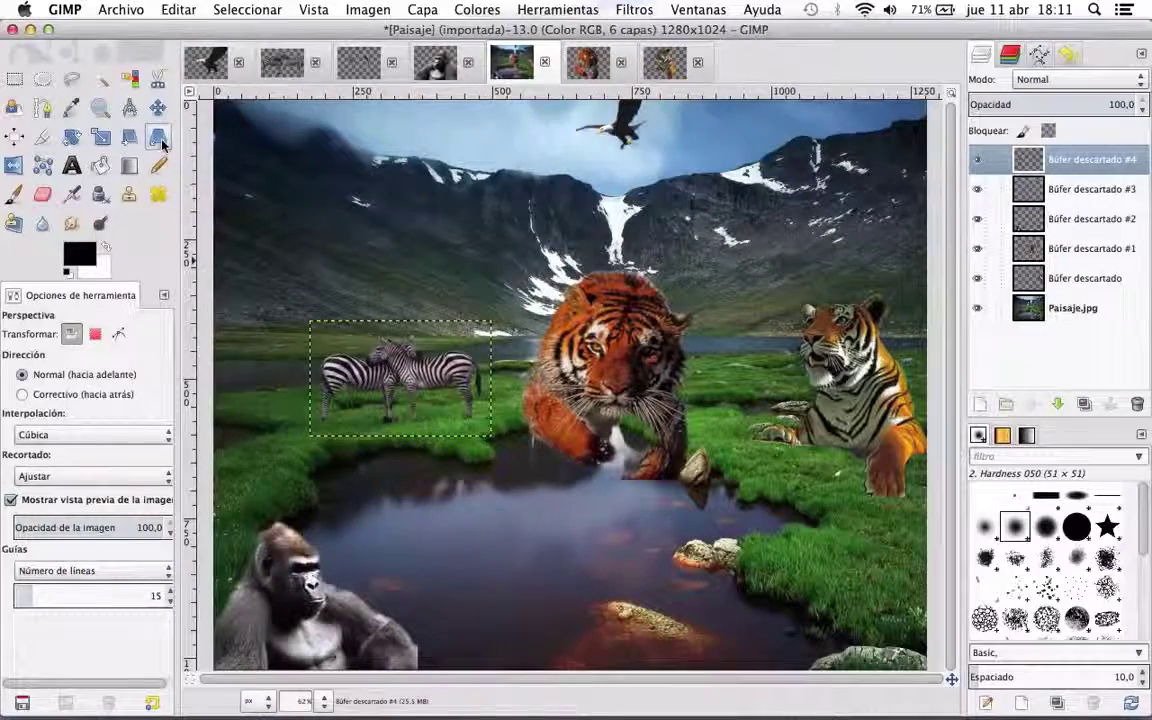
{"action": "left_click", "coordinate": [342, 410]}
{"action": "left_click_drag", "start_coordinate": [342, 410], "coordinate": [330, 418]}
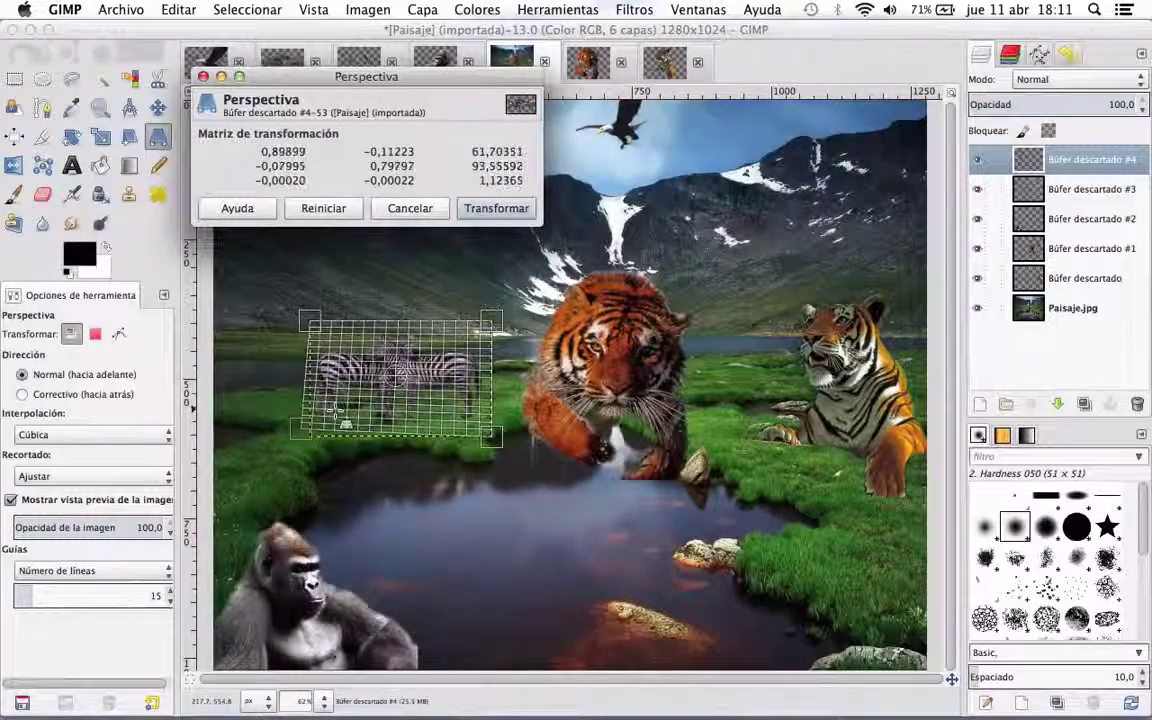
{"action": "left_click", "coordinate": [497, 208]}
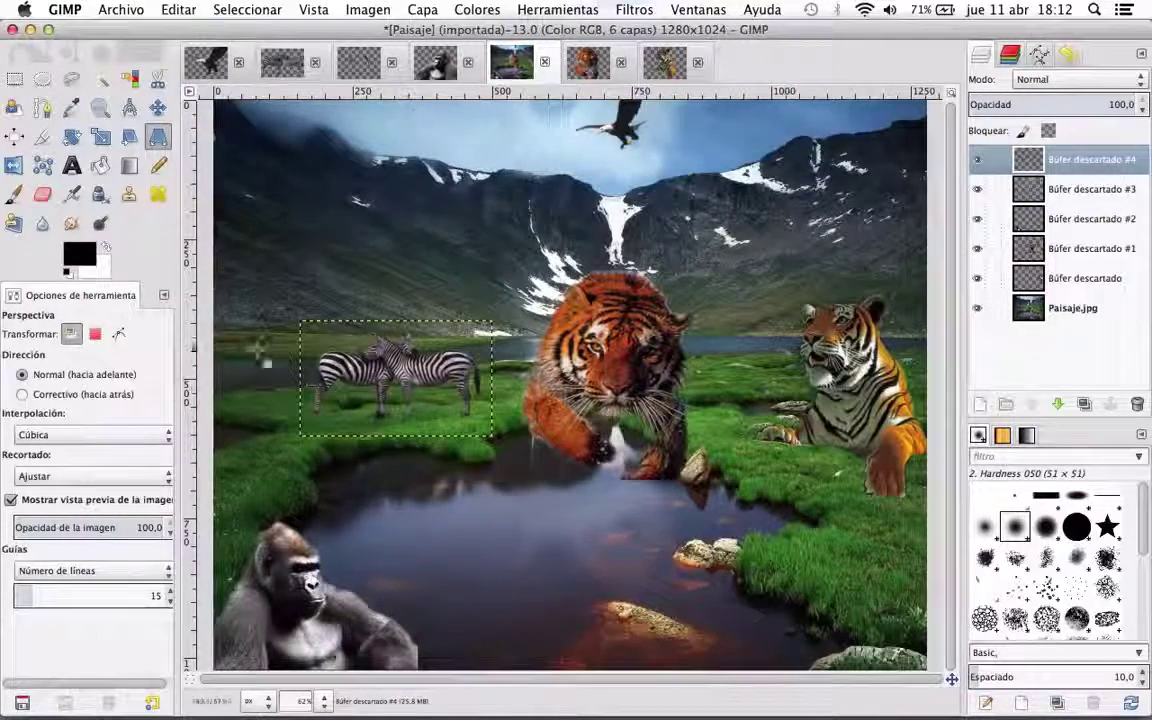
Step: Copy the dolphins image into the landscape as a new layer over the central pond
{"action": "left_click", "coordinate": [358, 70]}
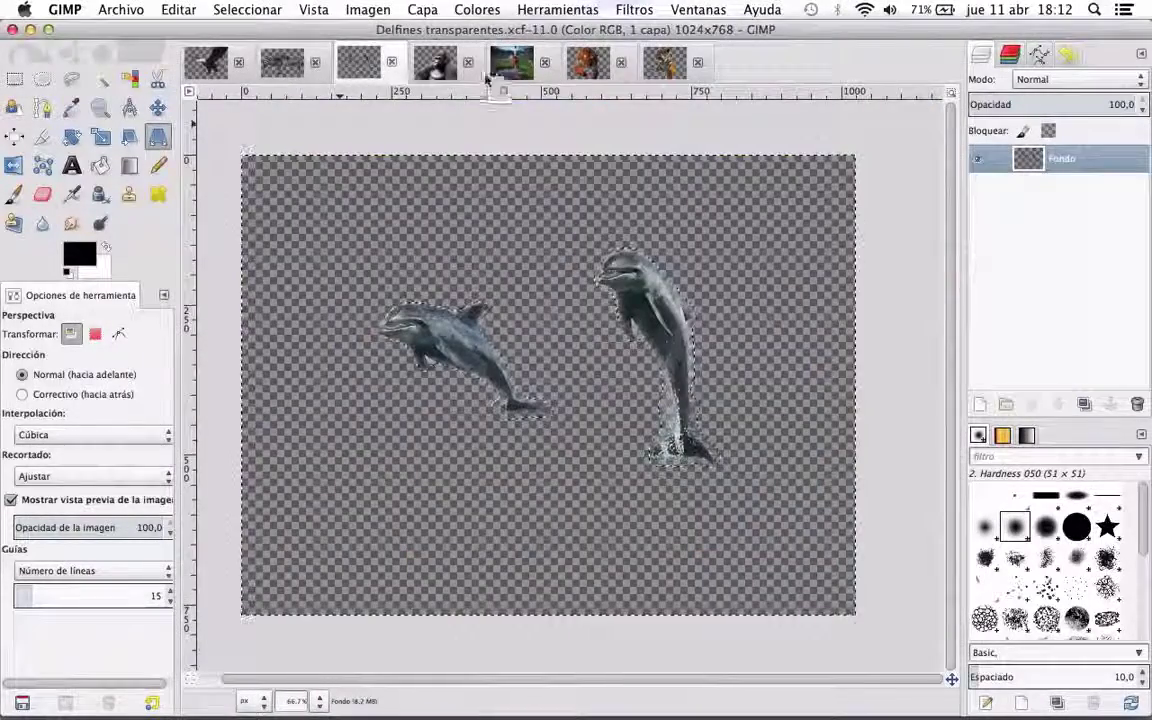
{"action": "left_click", "coordinate": [513, 64]}
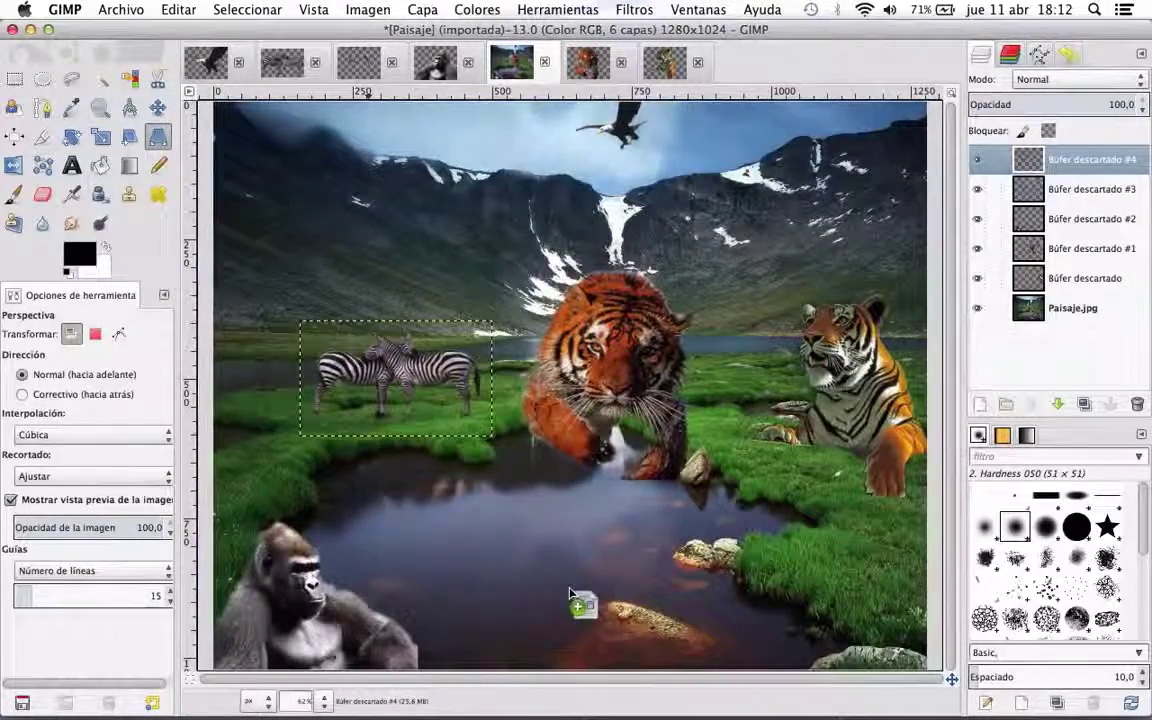
{"action": "left_click_drag", "start_coordinate": [513, 64], "coordinate": [570, 595]}
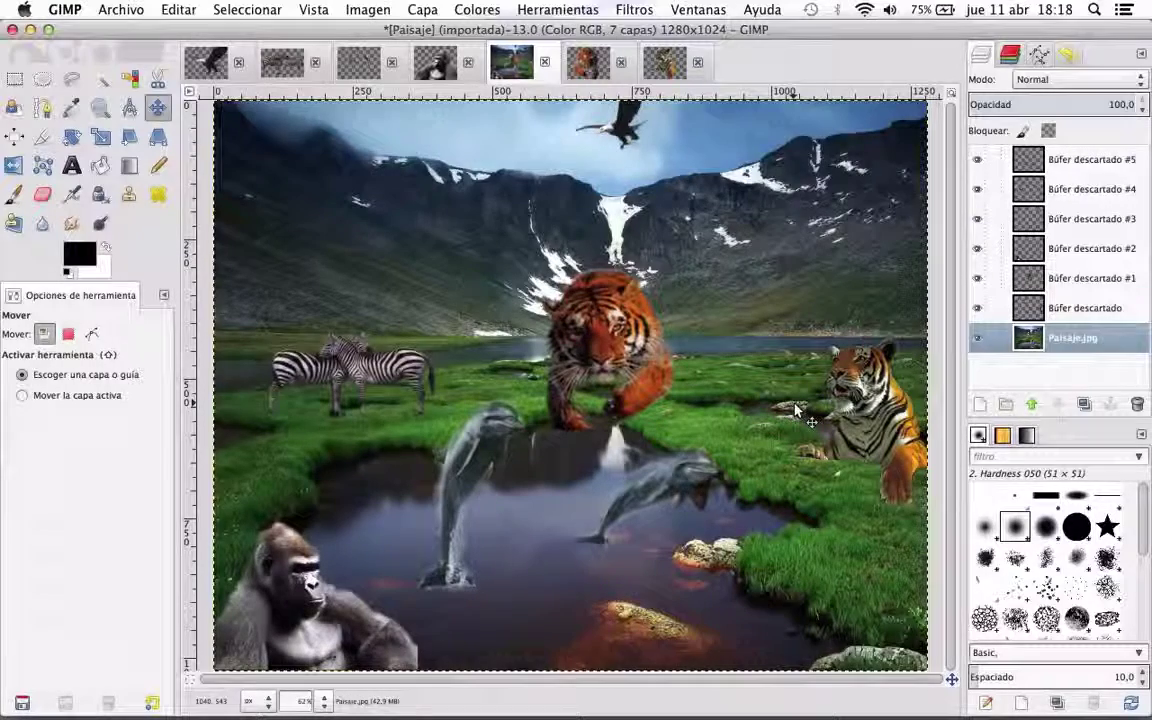
Step: Rename the dolphins layer to 'Delfines' and the zebras layer to 'Cebras'
{"action": "left_click", "coordinate": [1070, 160]}
{"action": "double_click", "coordinate": [1064, 157]}
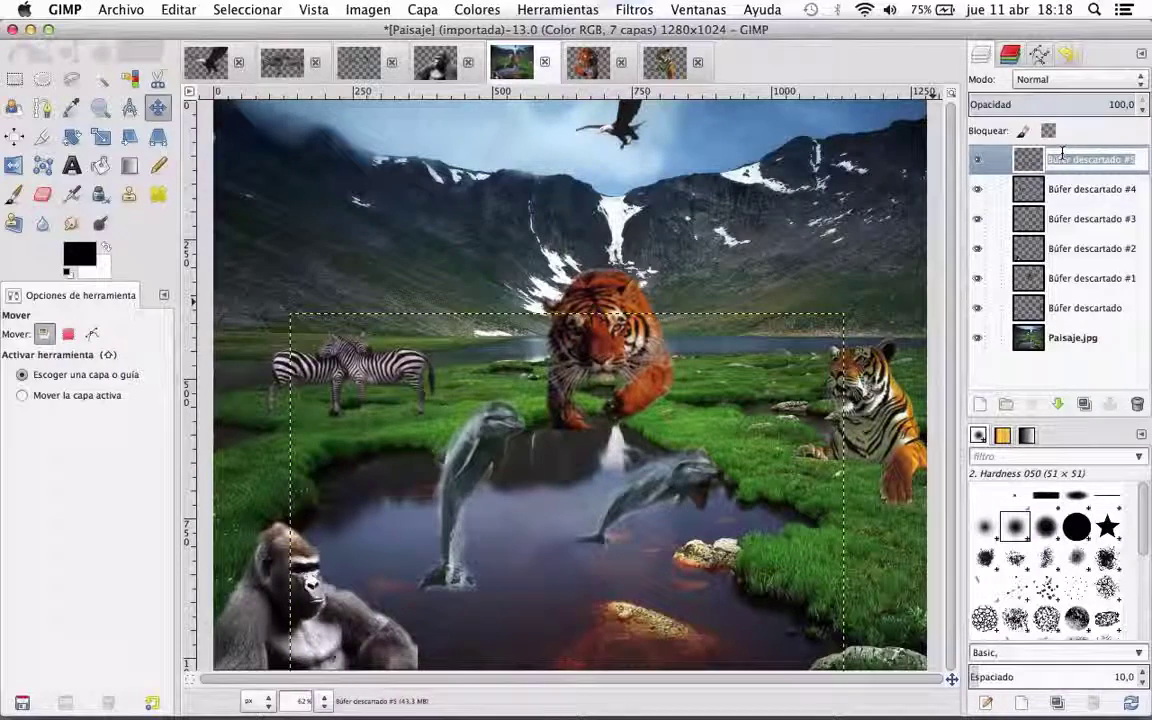
{"action": "type", "text": "Delfines"}
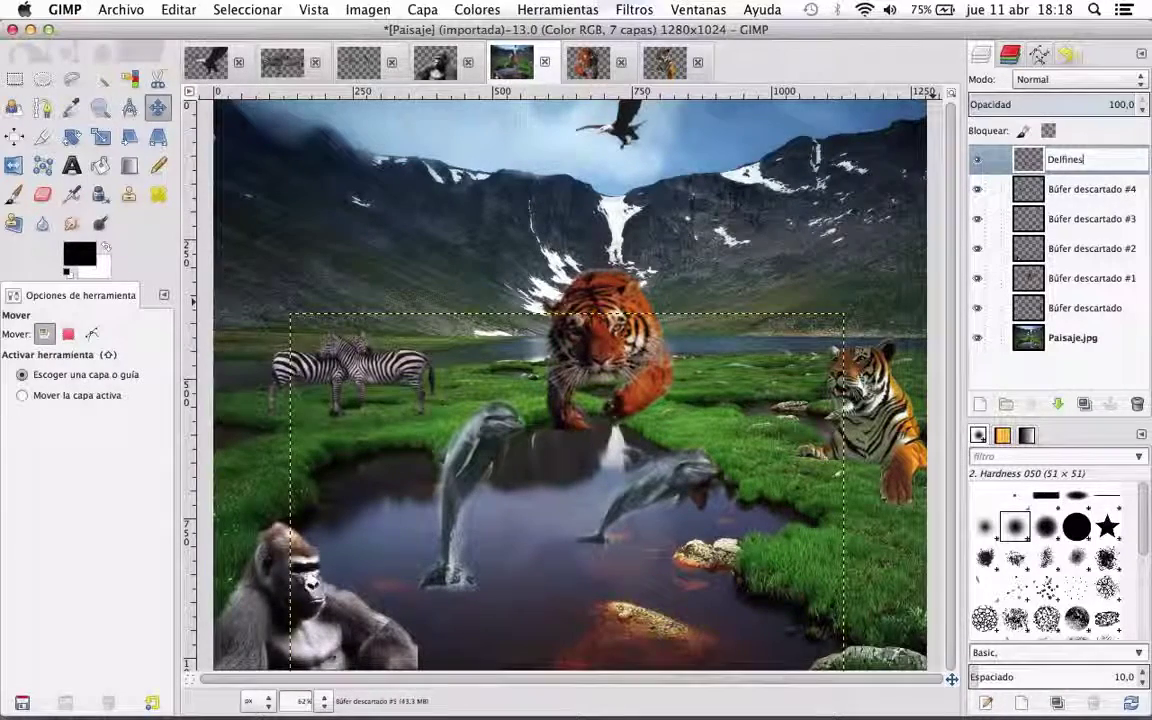
{"action": "key", "text": "Return"}
{"action": "double_click", "coordinate": [1081, 193]}
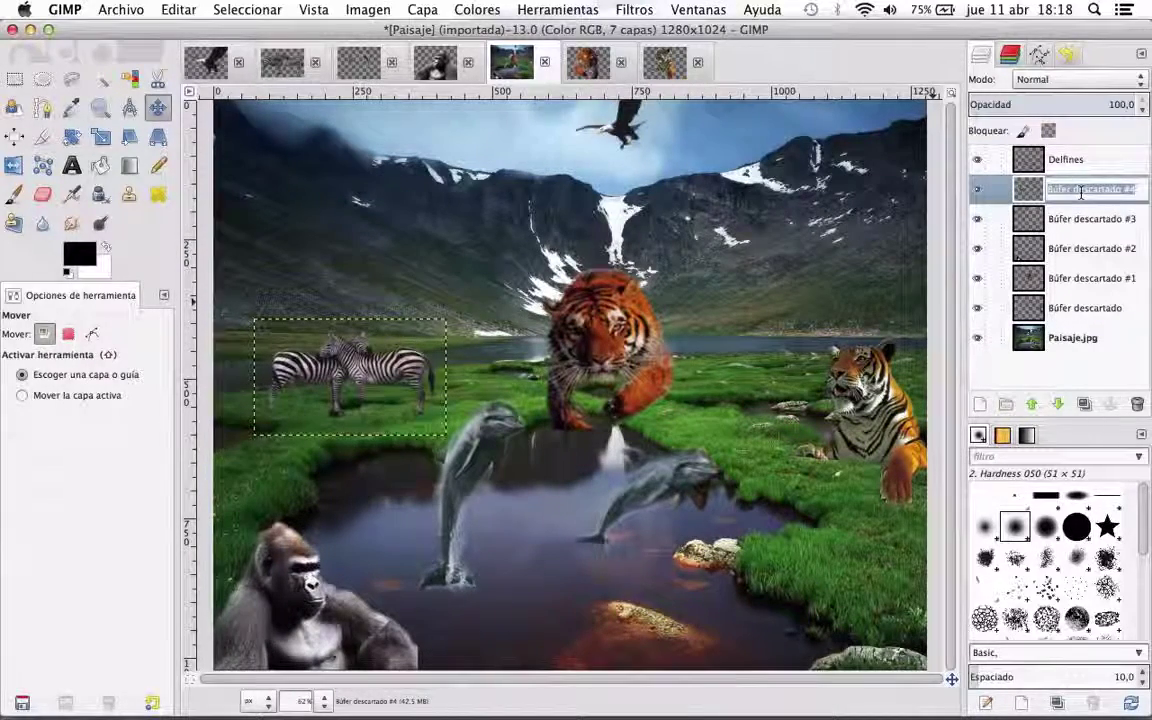
{"action": "type", "text": "Cebras"}
{"action": "key", "text": "Return"}
Step: Rename the remaining layers 'Aguila', 'Gorila', 'Tigre1' and 'Tigre2'
{"action": "double_click", "coordinate": [1078, 221]}
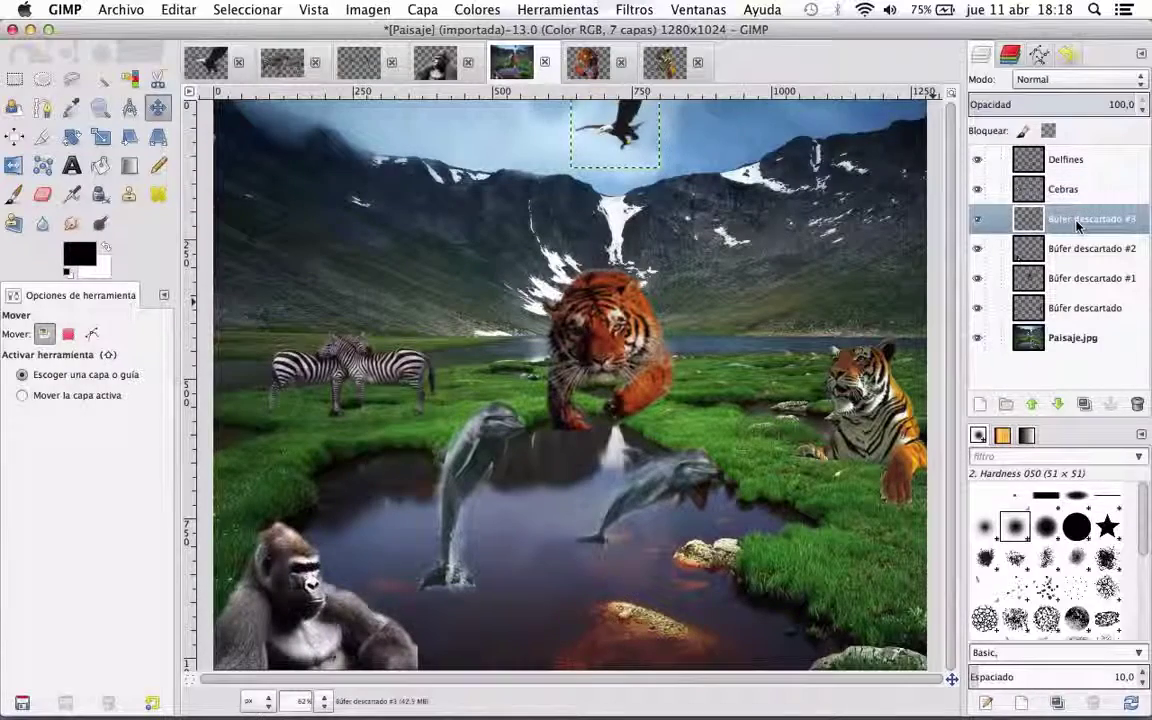
{"action": "double_click", "coordinate": [1077, 222]}
{"action": "type", "text": "A"}
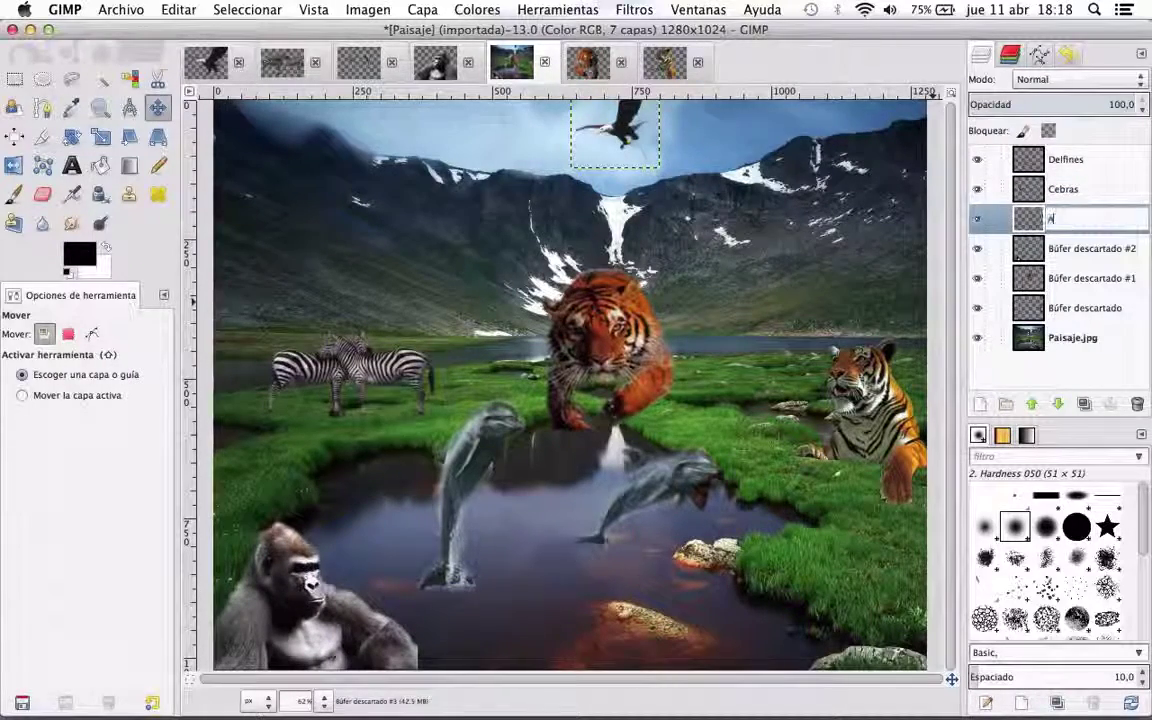
{"action": "type", "text": "guil"}
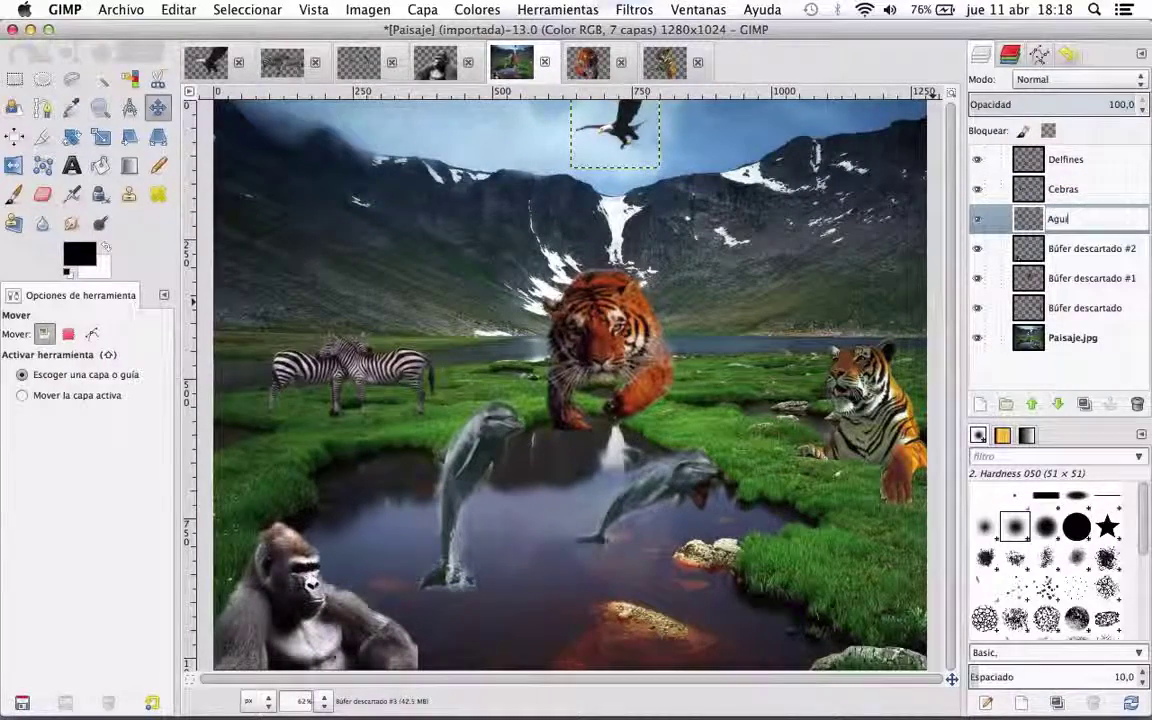
{"action": "type", "text": "a"}
{"action": "key", "text": "Return"}
{"action": "key", "text": "Down"}
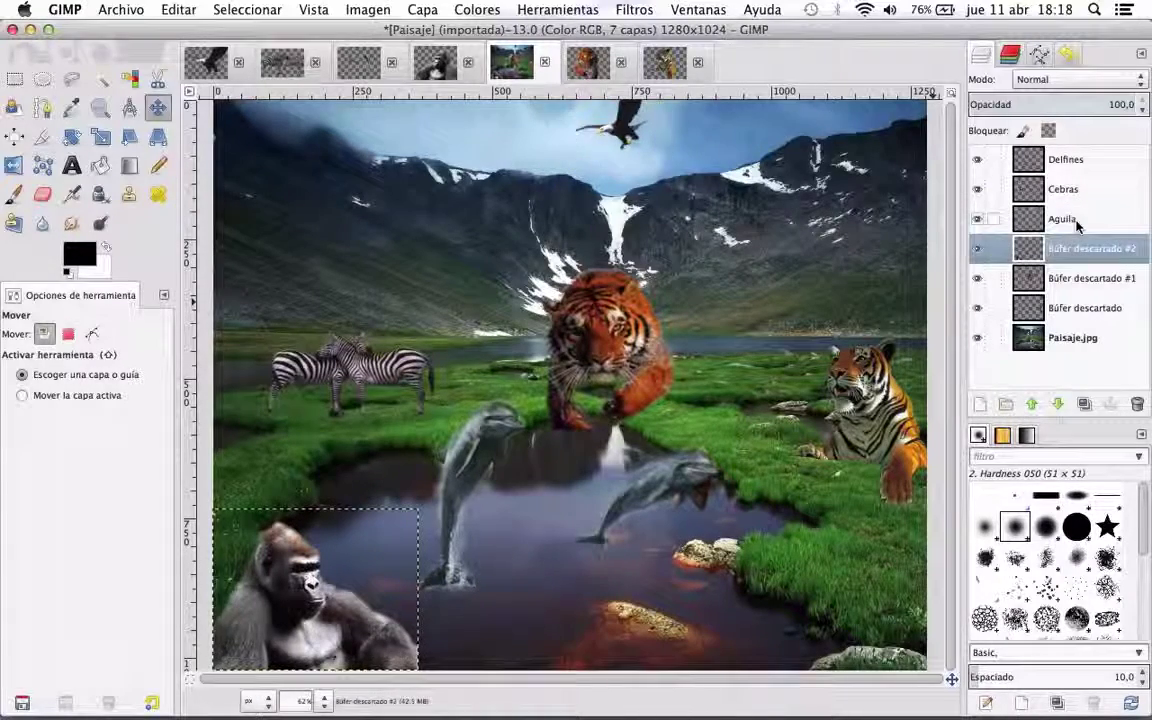
{"action": "type", "text": "Gorila"}
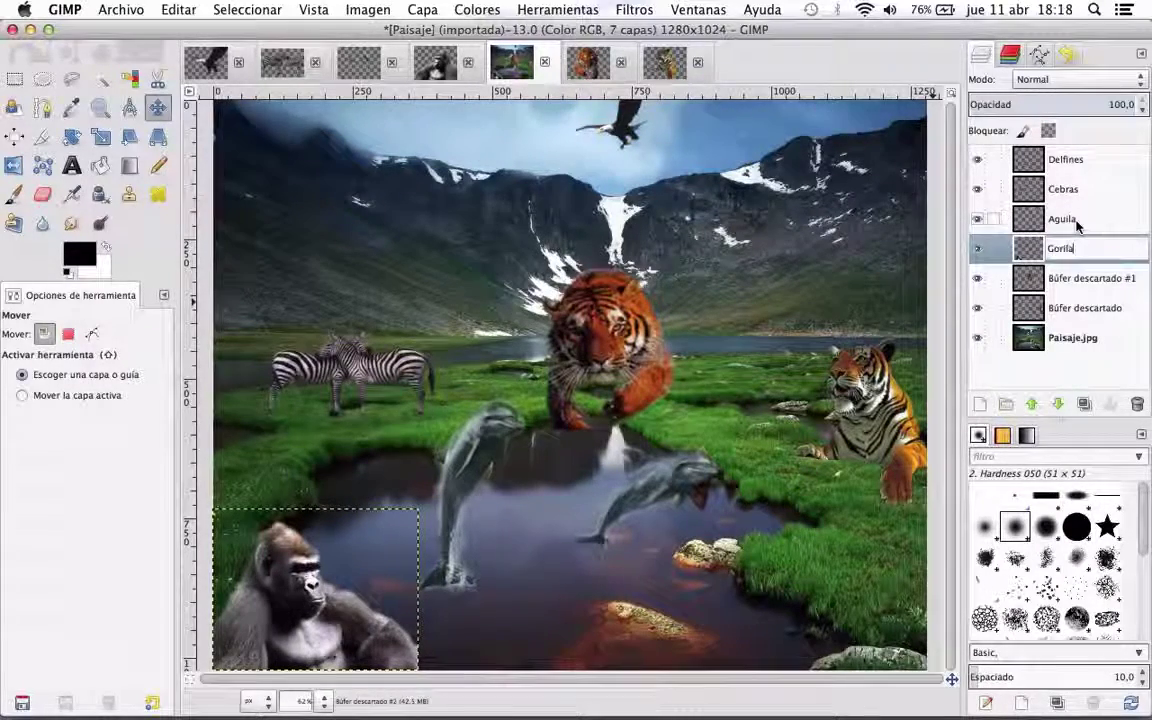
{"action": "key", "text": "Return"}
{"action": "key", "text": "Down"}
{"action": "type", "text": "Ti"}
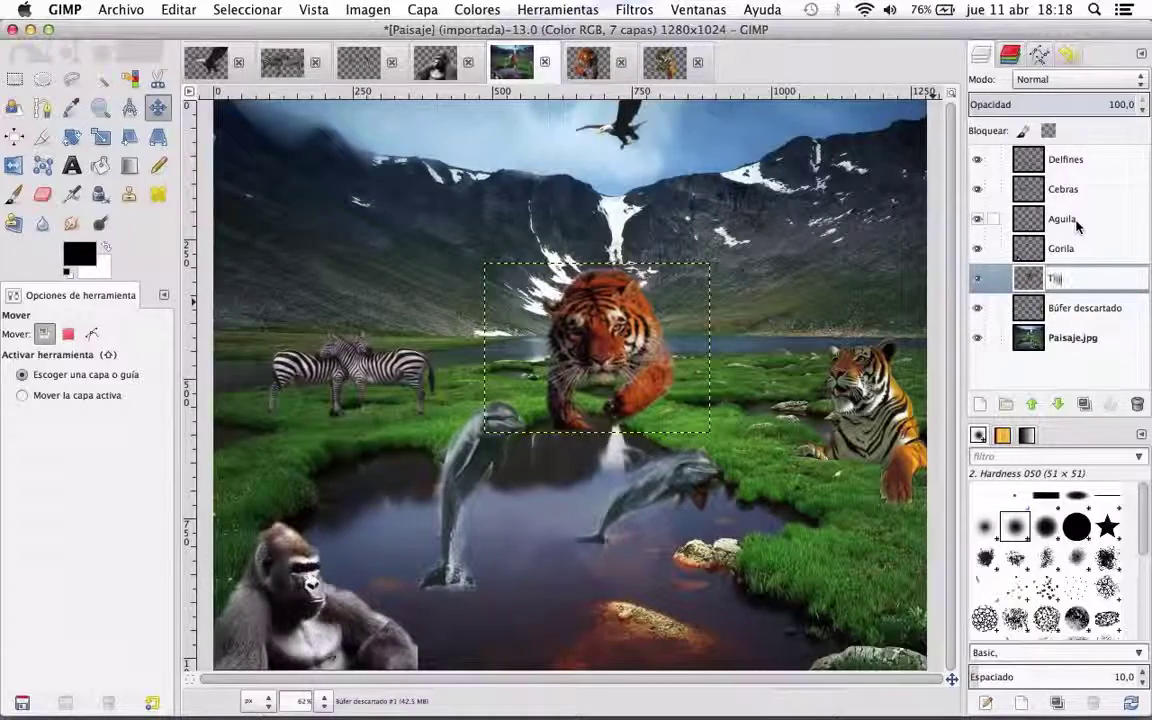
{"action": "type", "text": "gre1"}
{"action": "key", "text": "Return"}
{"action": "key", "text": "Down"}
{"action": "type", "text": "Tigre"}
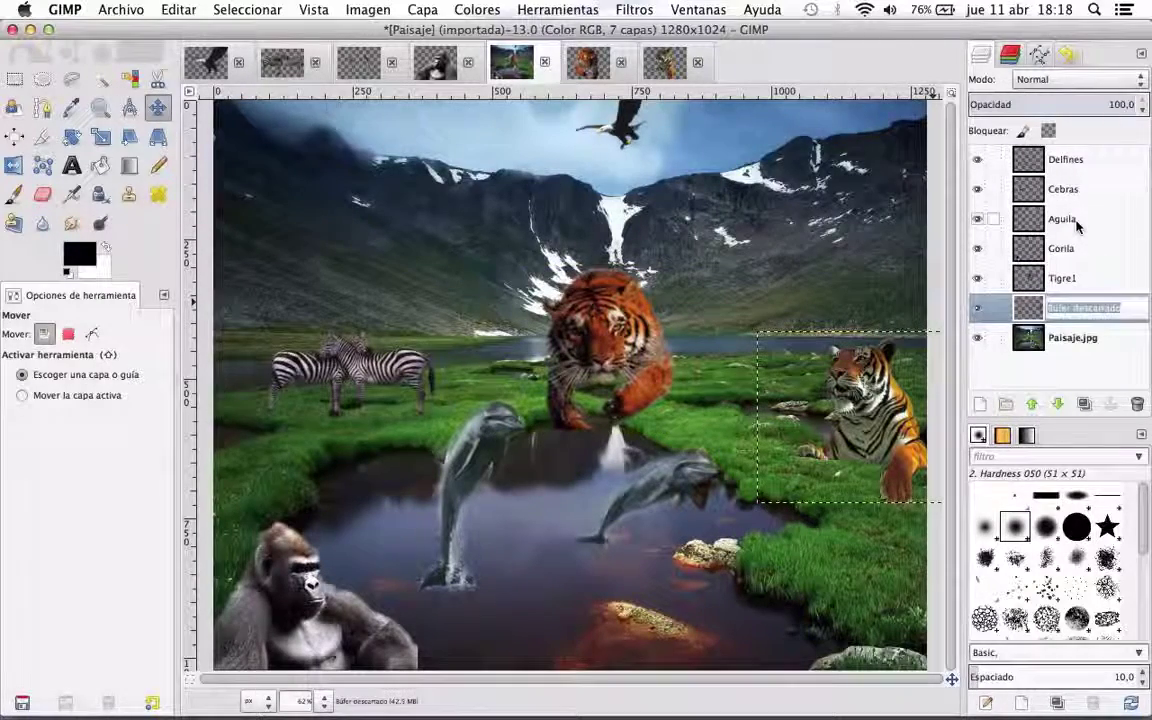
{"action": "type", "text": "2"}
{"action": "key", "text": "Return"}
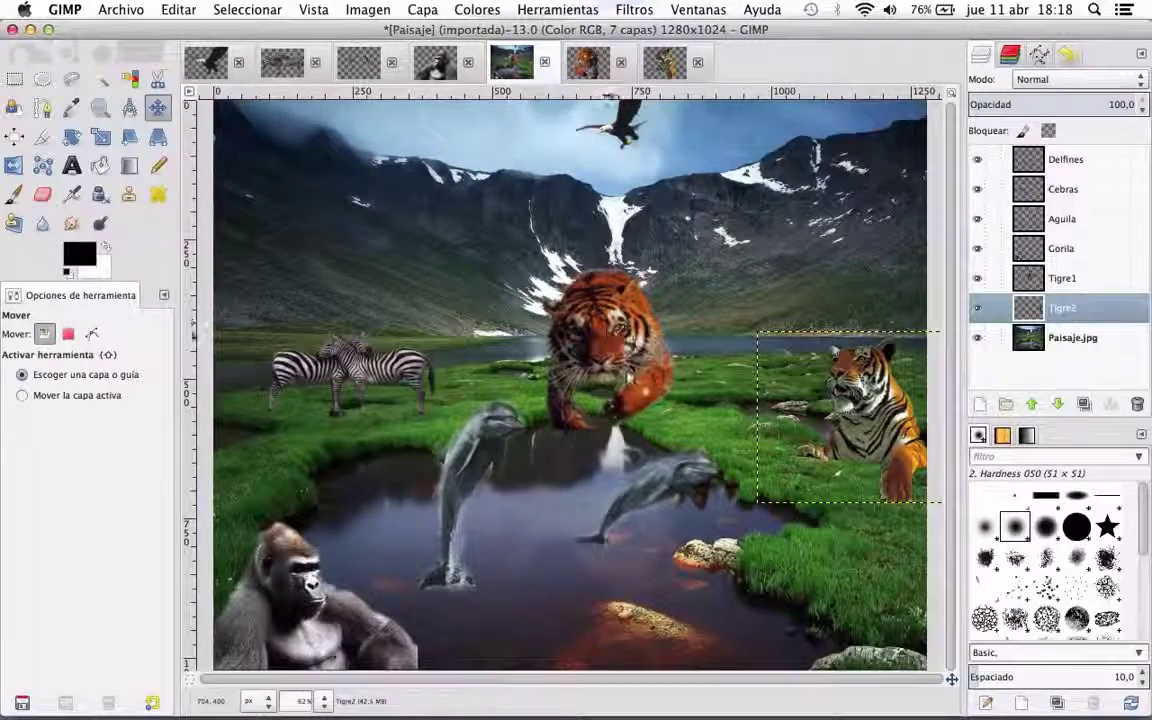
Step: Adjust the Tigre1 layer's opacity and lower the Tigre2 layer's opacity to 88
{"action": "left_click", "coordinate": [1080, 280]}
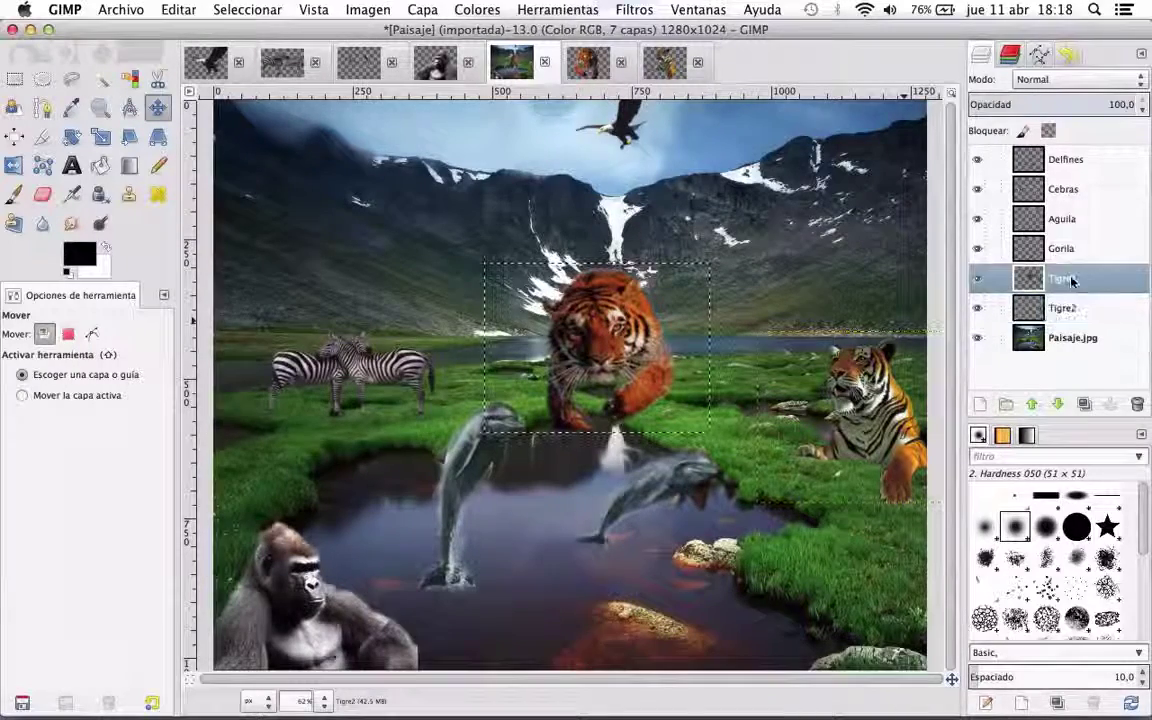
{"action": "left_click", "coordinate": [1142, 115]}
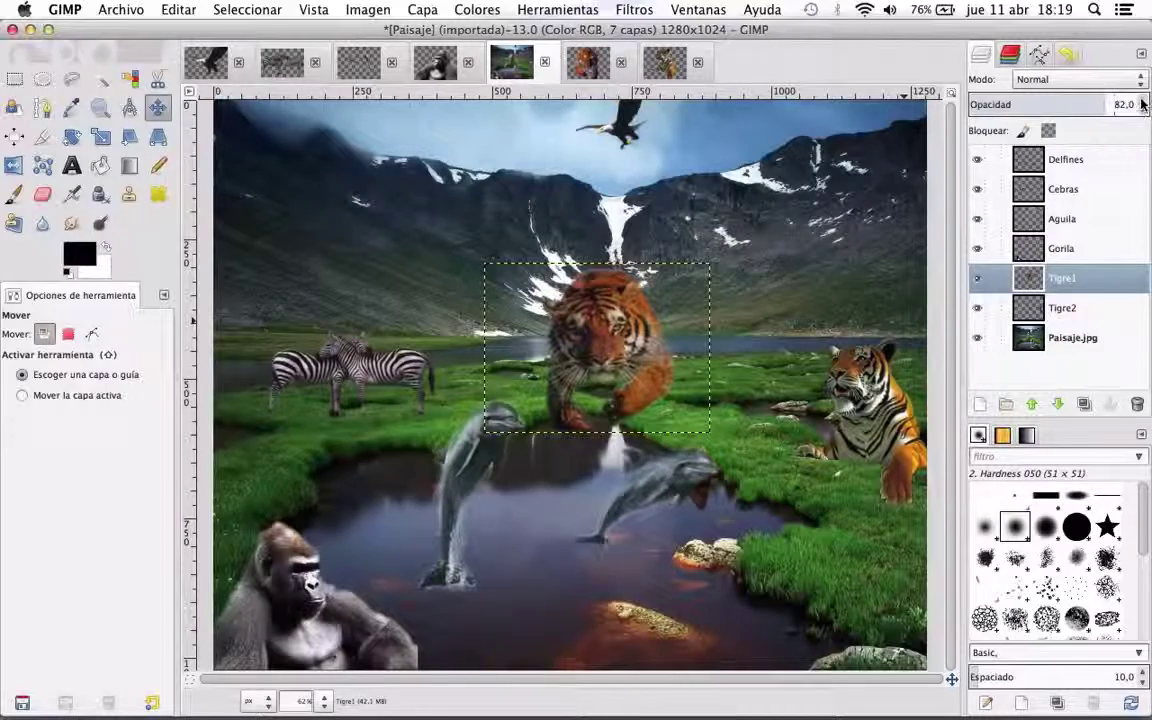
{"action": "left_click", "coordinate": [1143, 101]}
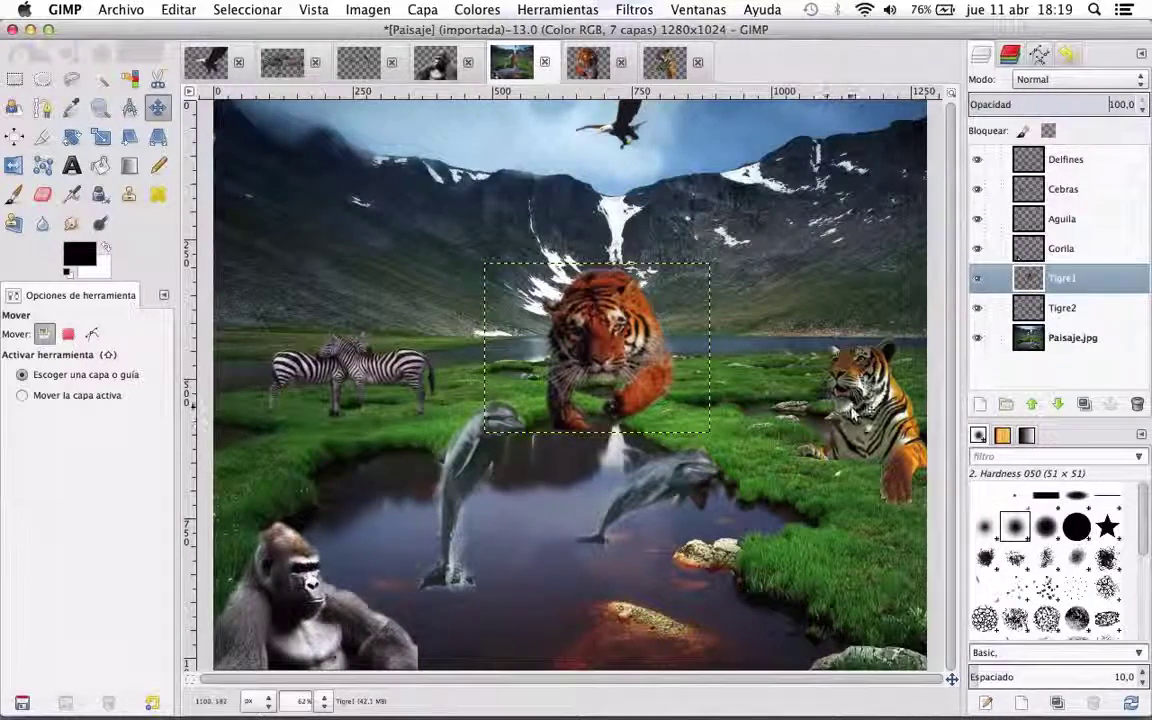
{"action": "left_click", "coordinate": [1058, 308]}
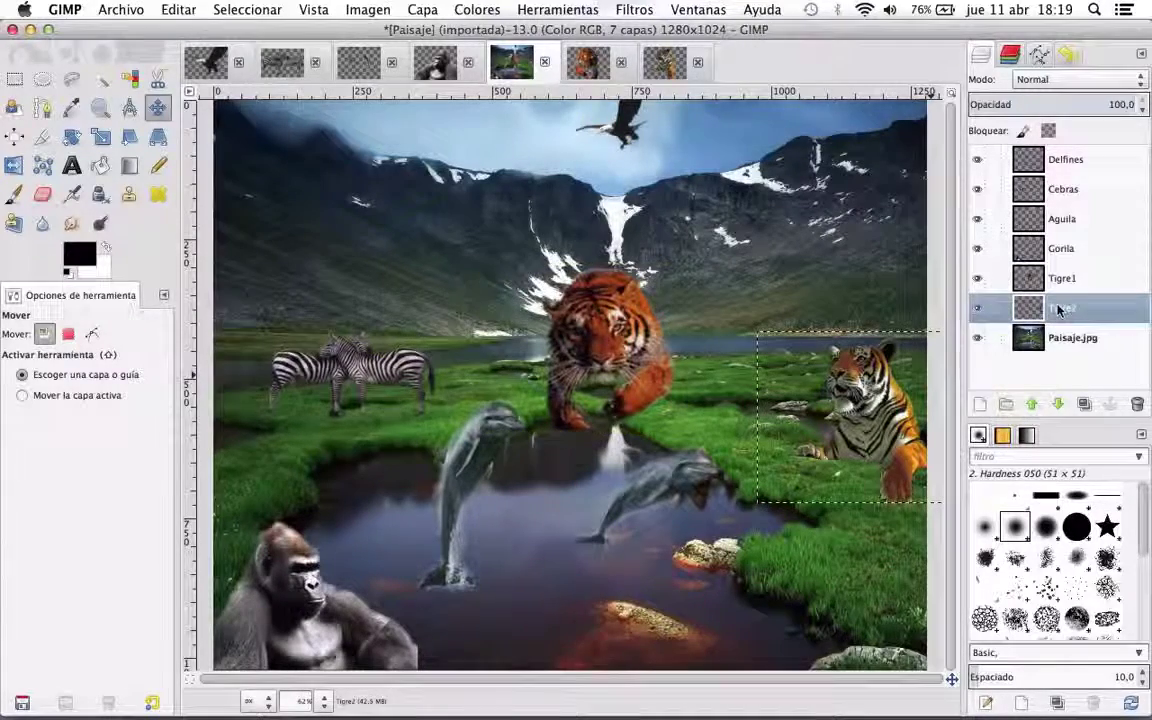
{"action": "left_click", "coordinate": [1143, 110]}
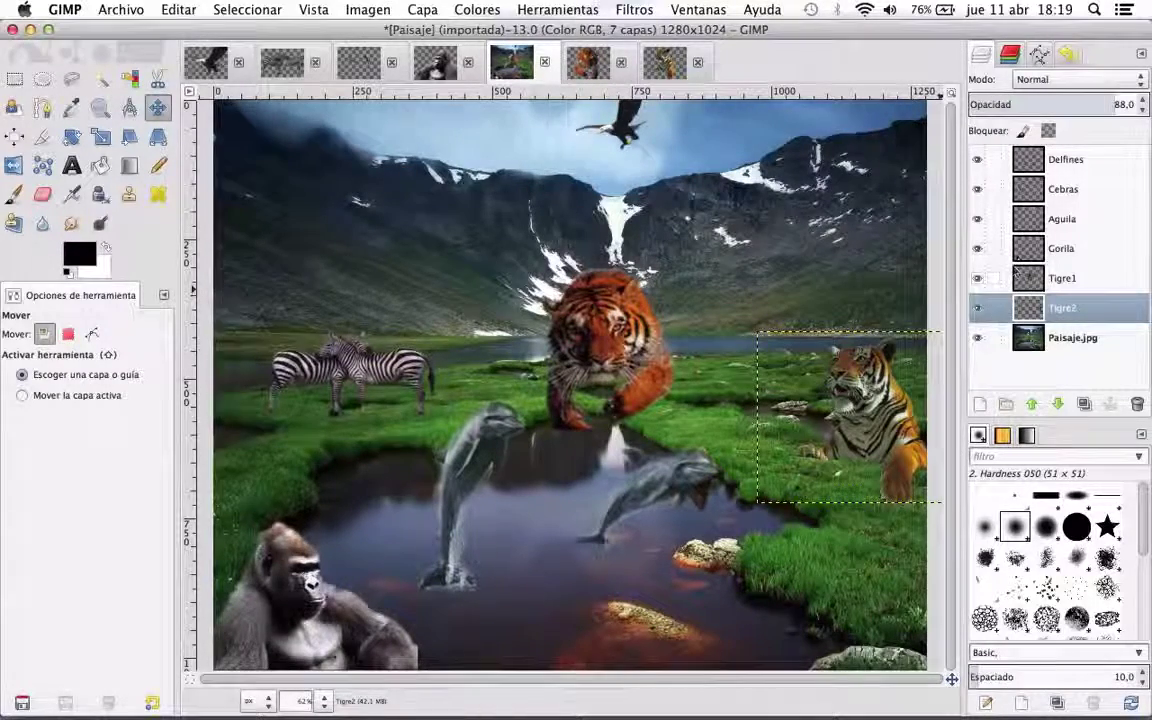
Step: Lower the Aguila layer's opacity to about 84, then make Paisaje.jpg the active layer
{"action": "left_click", "coordinate": [1058, 248]}
{"action": "left_click", "coordinate": [1052, 217]}
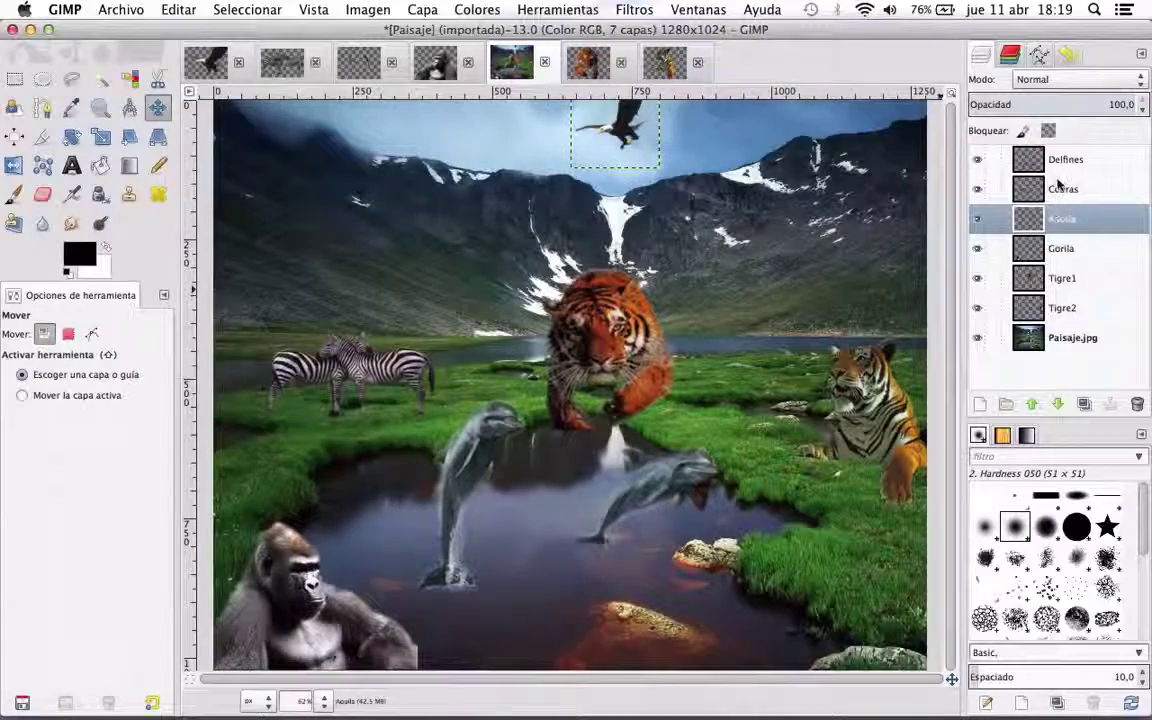
{"action": "left_click", "coordinate": [1144, 110]}
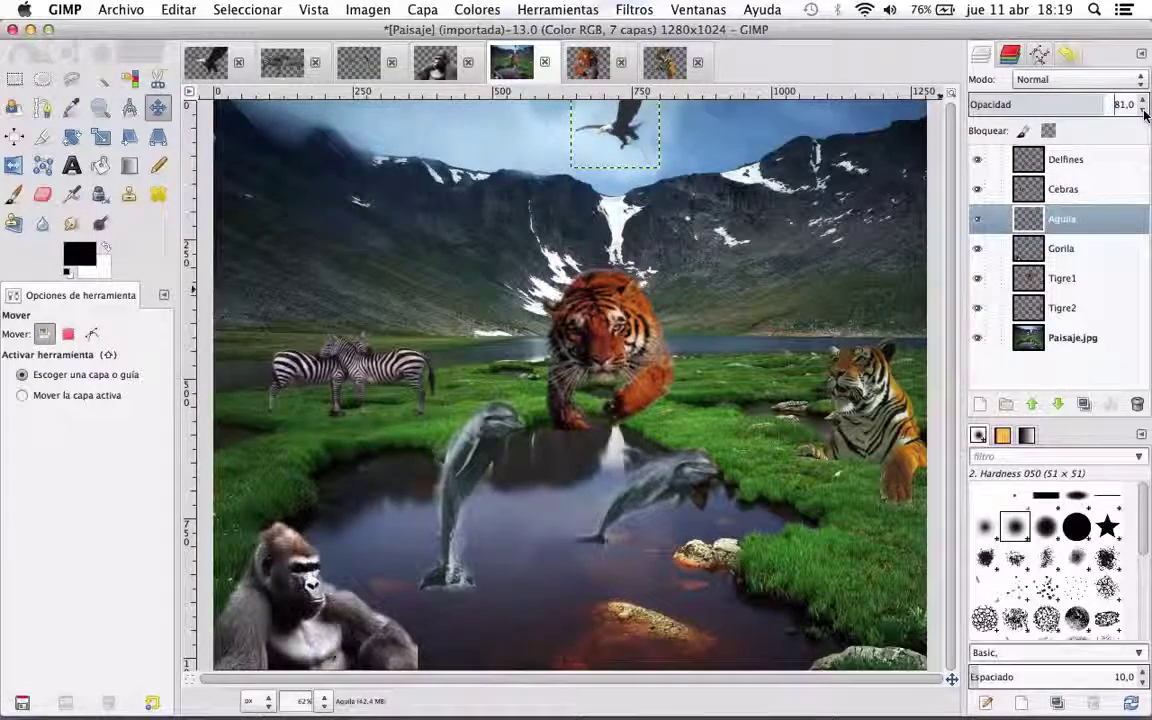
{"action": "left_click", "coordinate": [1144, 102]}
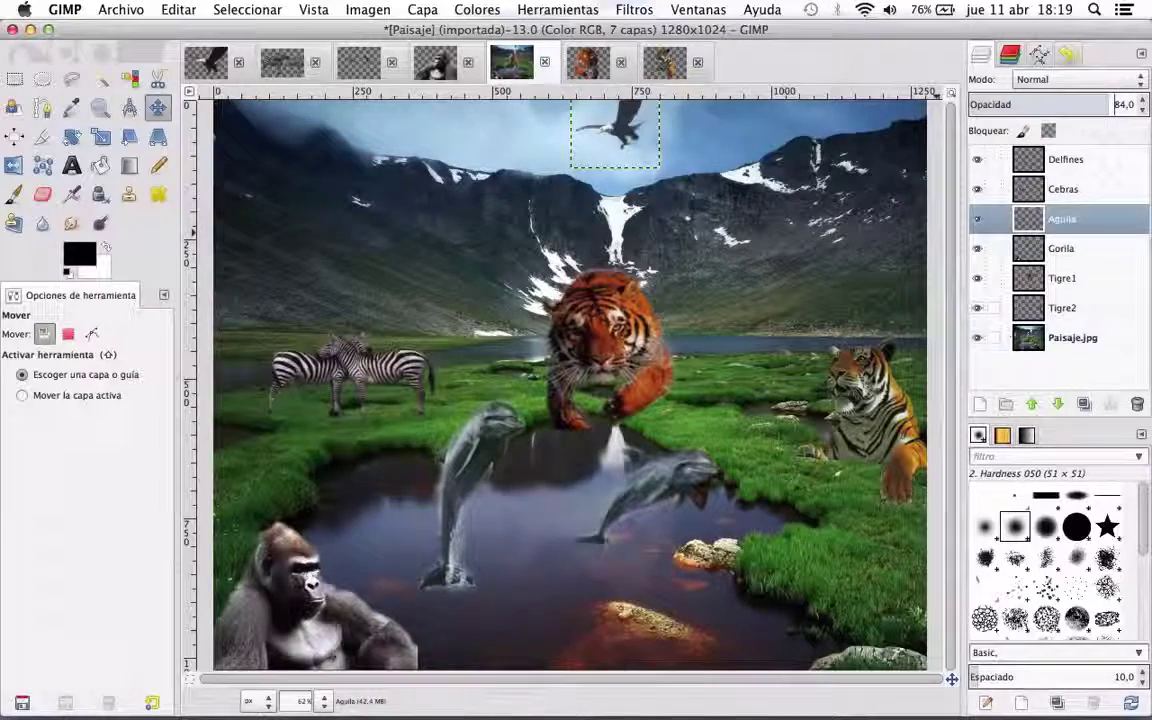
{"action": "left_click", "coordinate": [1038, 340]}
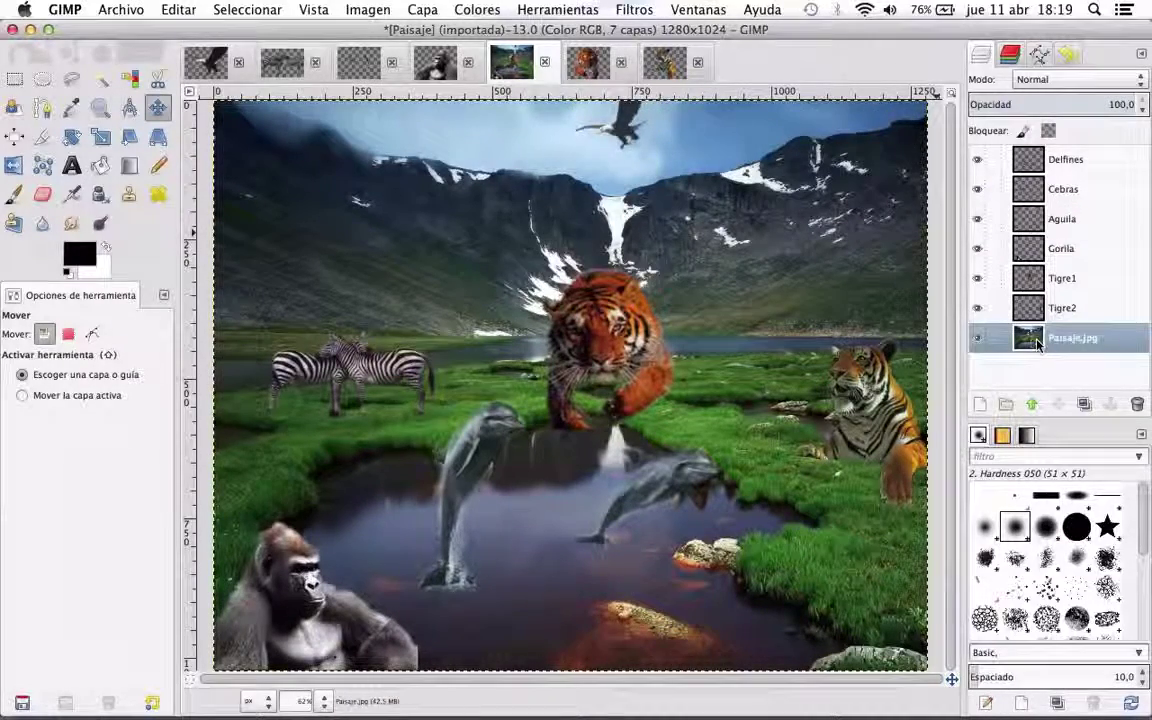
Step: Convert the composite to grayscale
{"action": "left_click", "coordinate": [368, 10]}
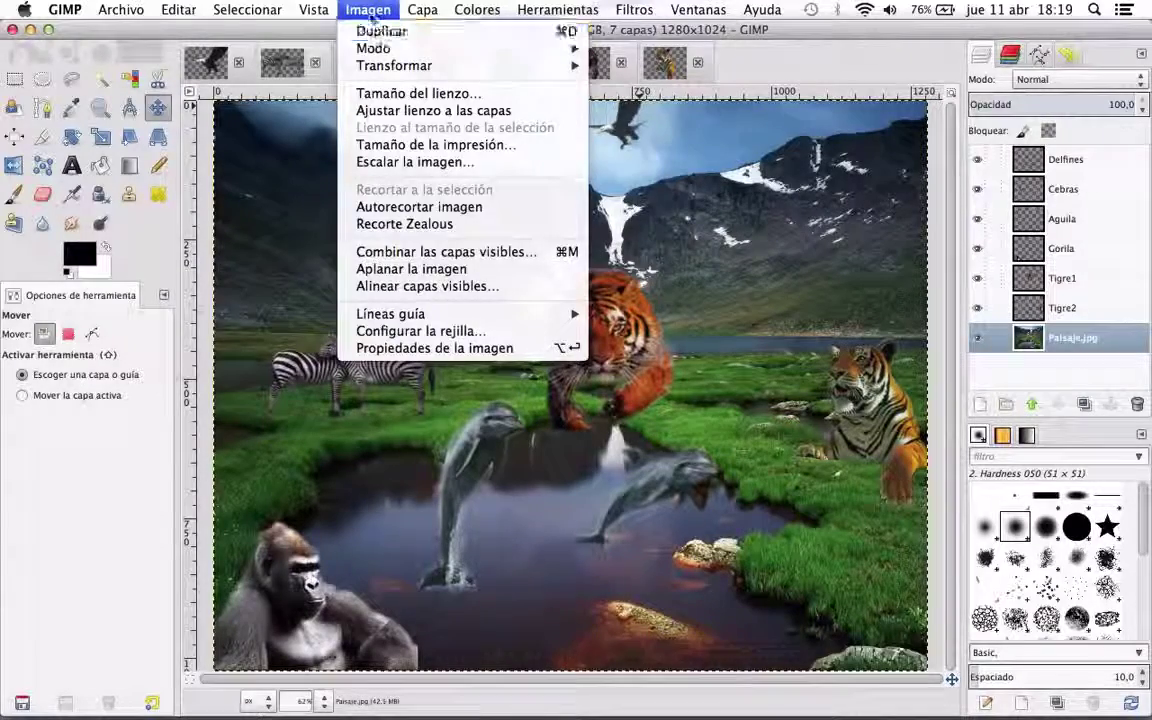
{"action": "left_click", "coordinate": [368, 12]}
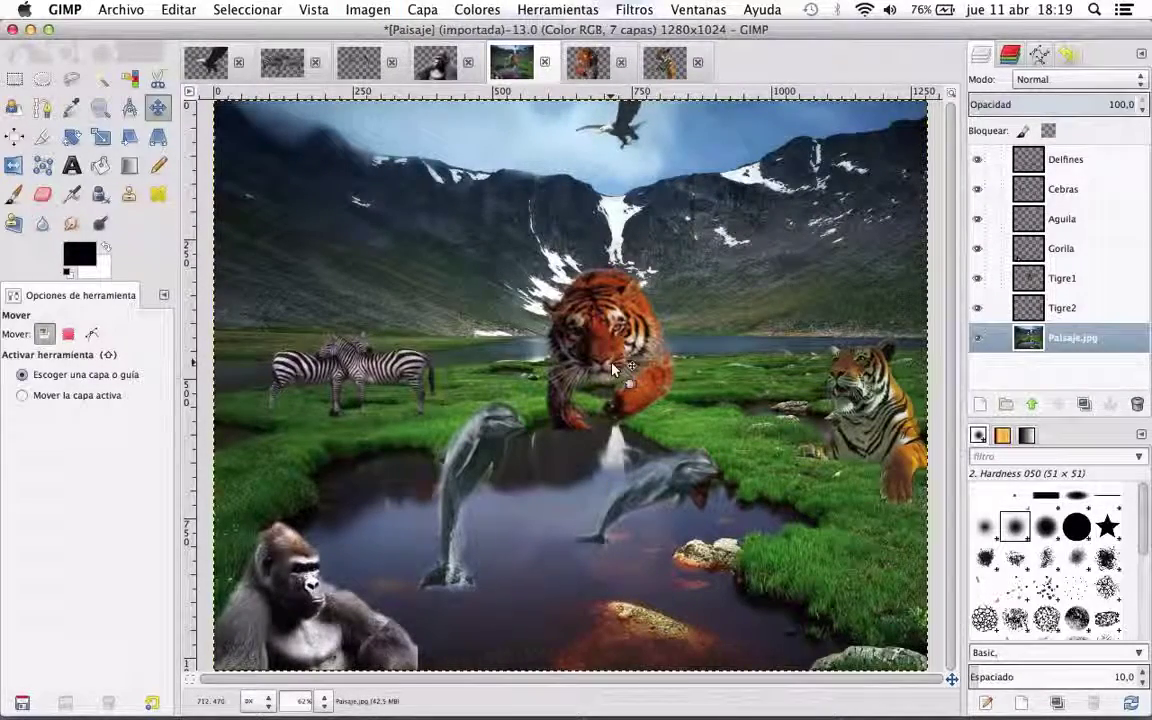
{"action": "left_click", "coordinate": [368, 10]}
{"action": "mouse_move", "coordinate": [373, 48]}
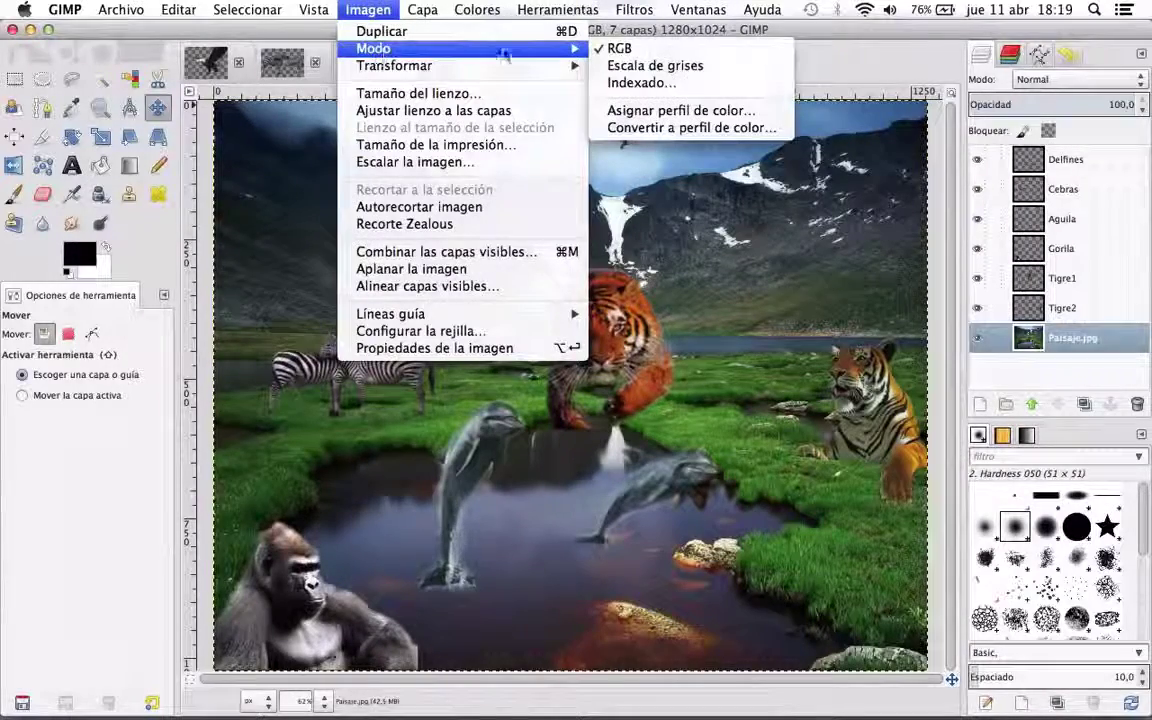
{"action": "left_click", "coordinate": [650, 66]}
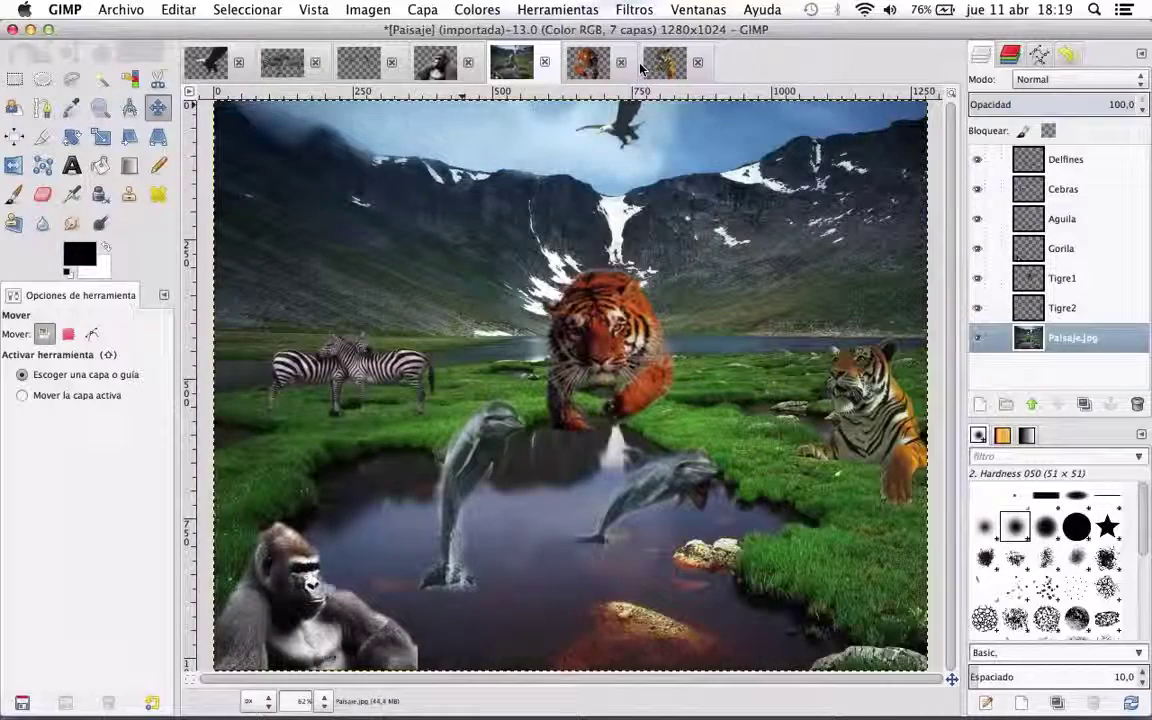
Step: Convert to indexed 1-bit black-and-white with Floyd-Steinberg (normal) and transparency dithering
{"action": "left_click", "coordinate": [368, 9]}
{"action": "mouse_move", "coordinate": [373, 48]}
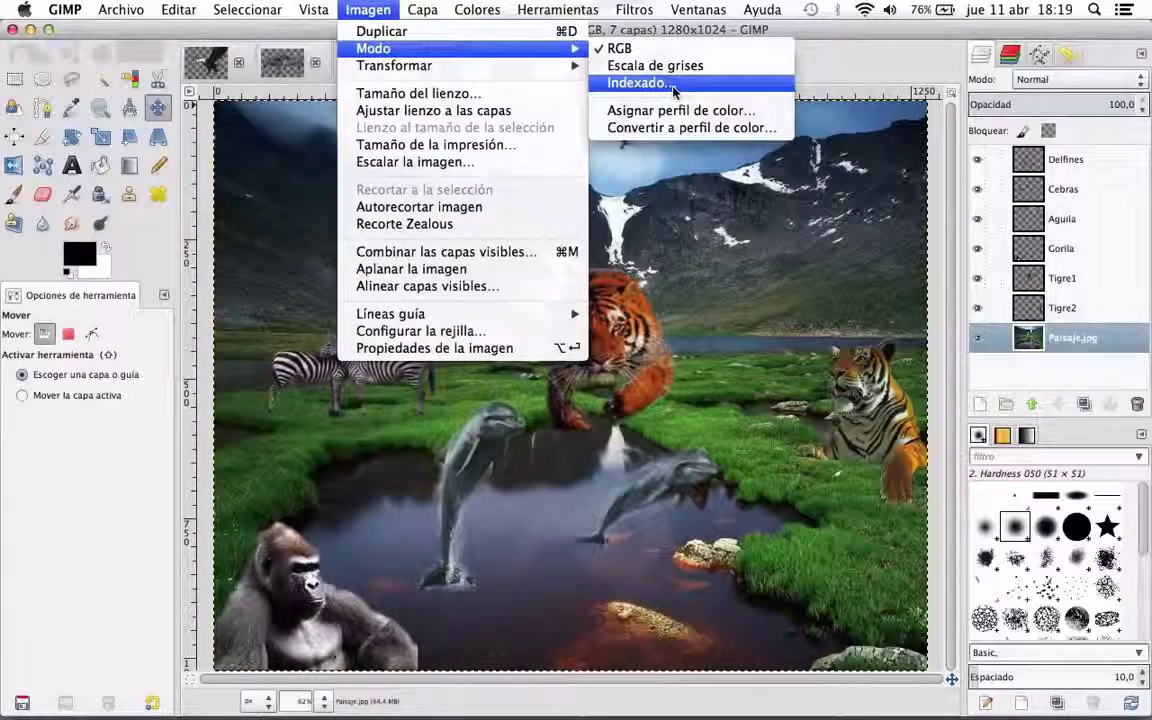
{"action": "left_click", "coordinate": [652, 89]}
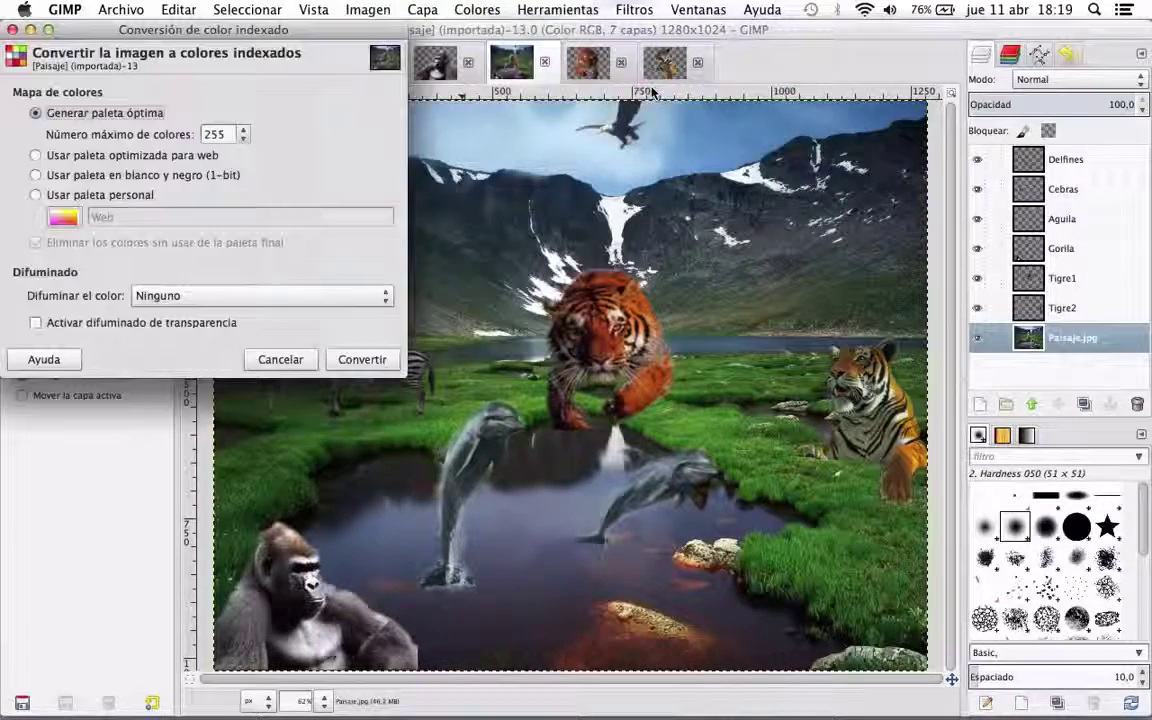
{"action": "left_click", "coordinate": [97, 181]}
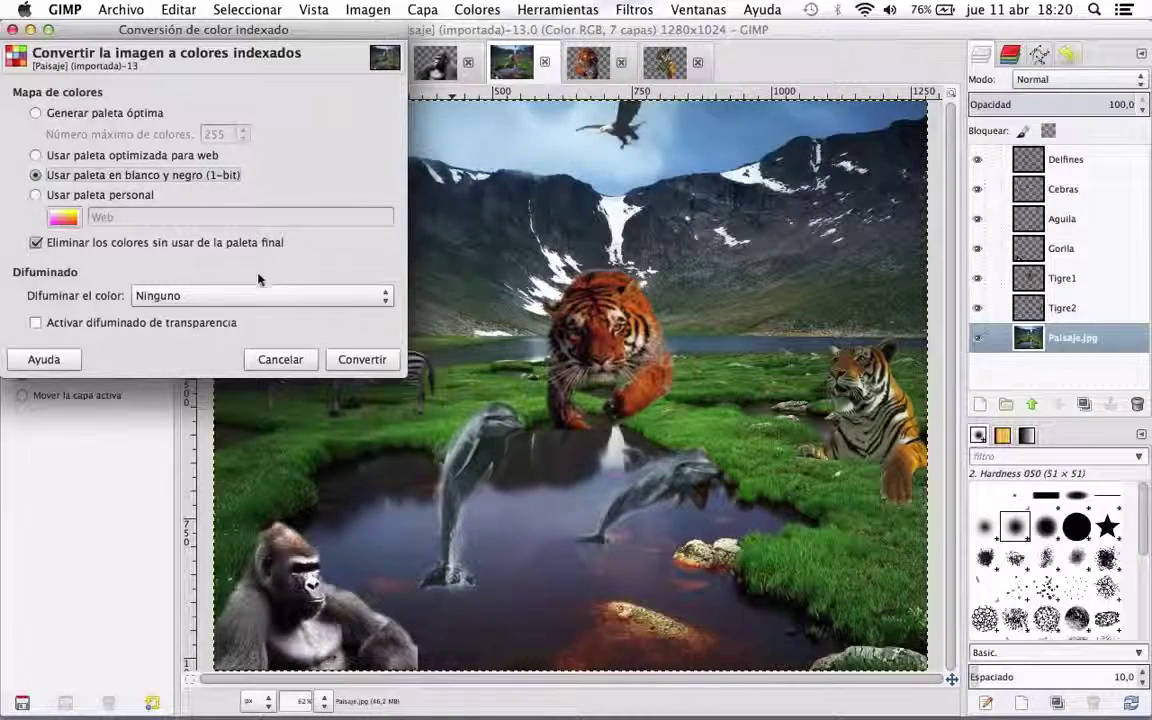
{"action": "left_click", "coordinate": [246, 296]}
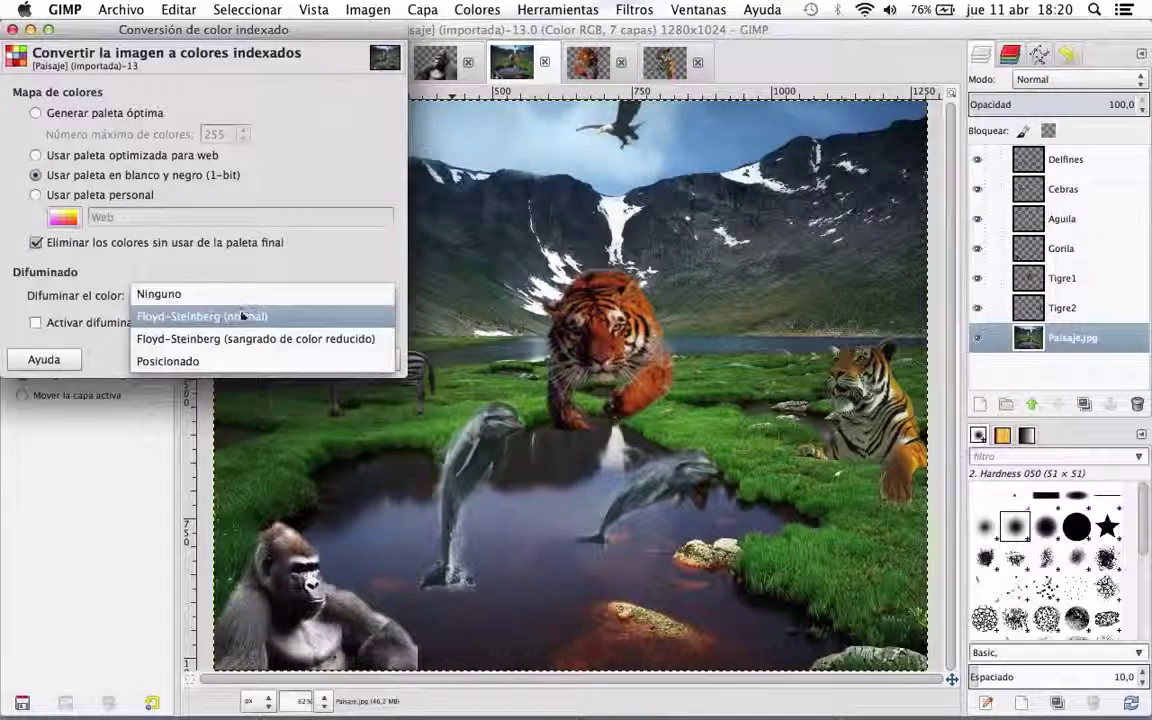
{"action": "left_click", "coordinate": [240, 316]}
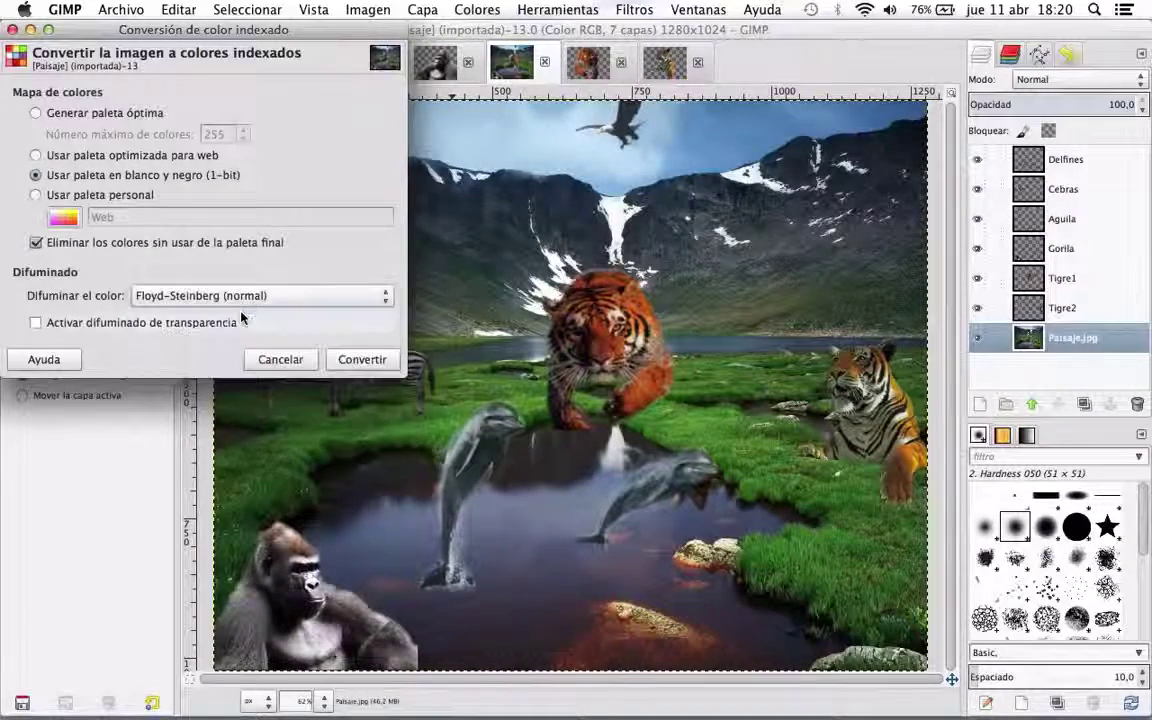
{"action": "left_click", "coordinate": [114, 324]}
{"action": "left_click", "coordinate": [362, 360]}
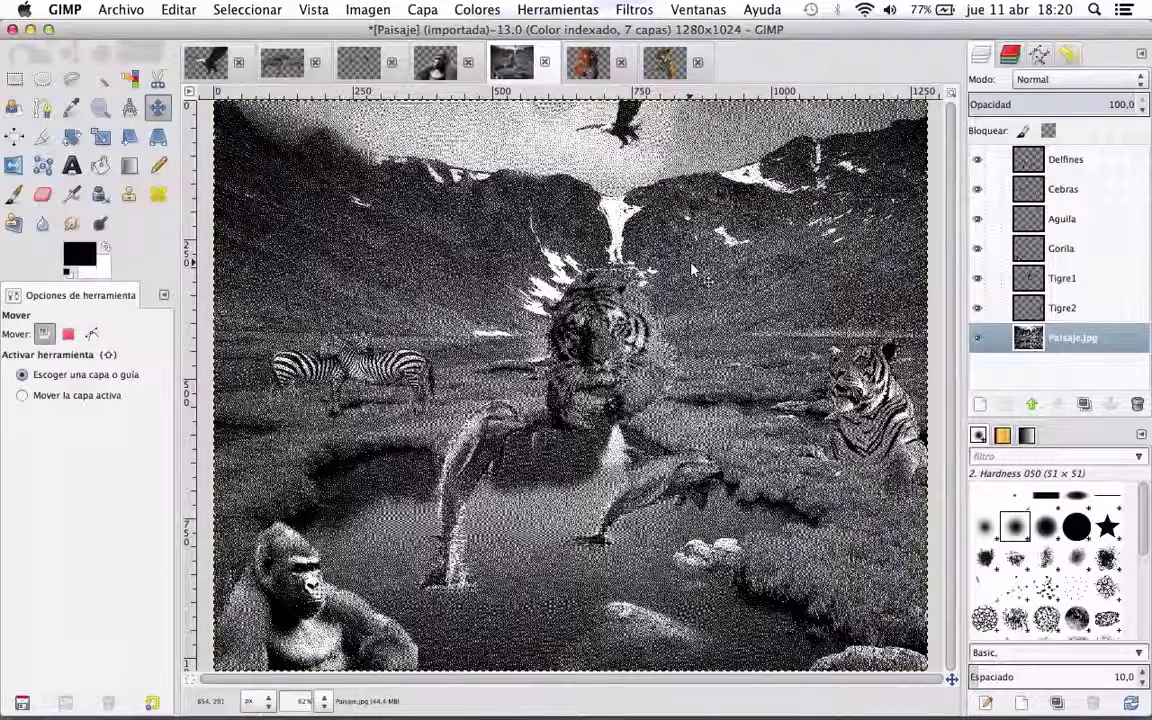
Step: Undo the conversion to restore full colour and export as Paisaje2.jpg
{"action": "key", "text": "ctrl+z"}
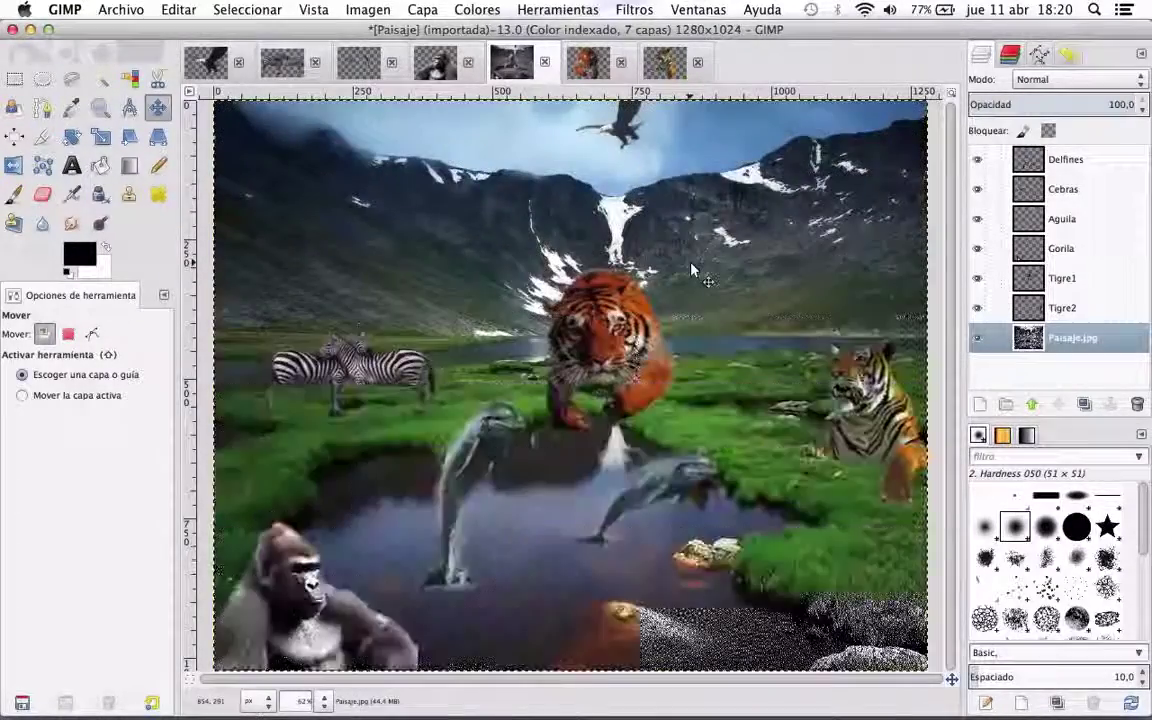
{"action": "left_click", "coordinate": [121, 10]}
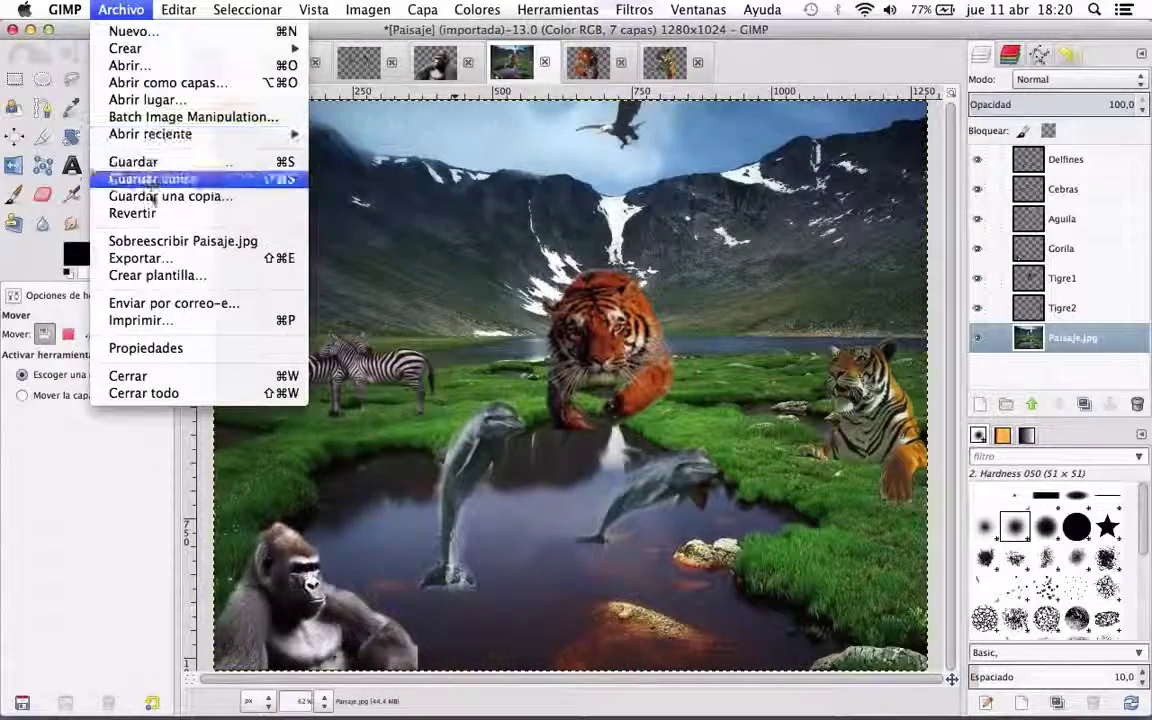
{"action": "left_click", "coordinate": [140, 258]}
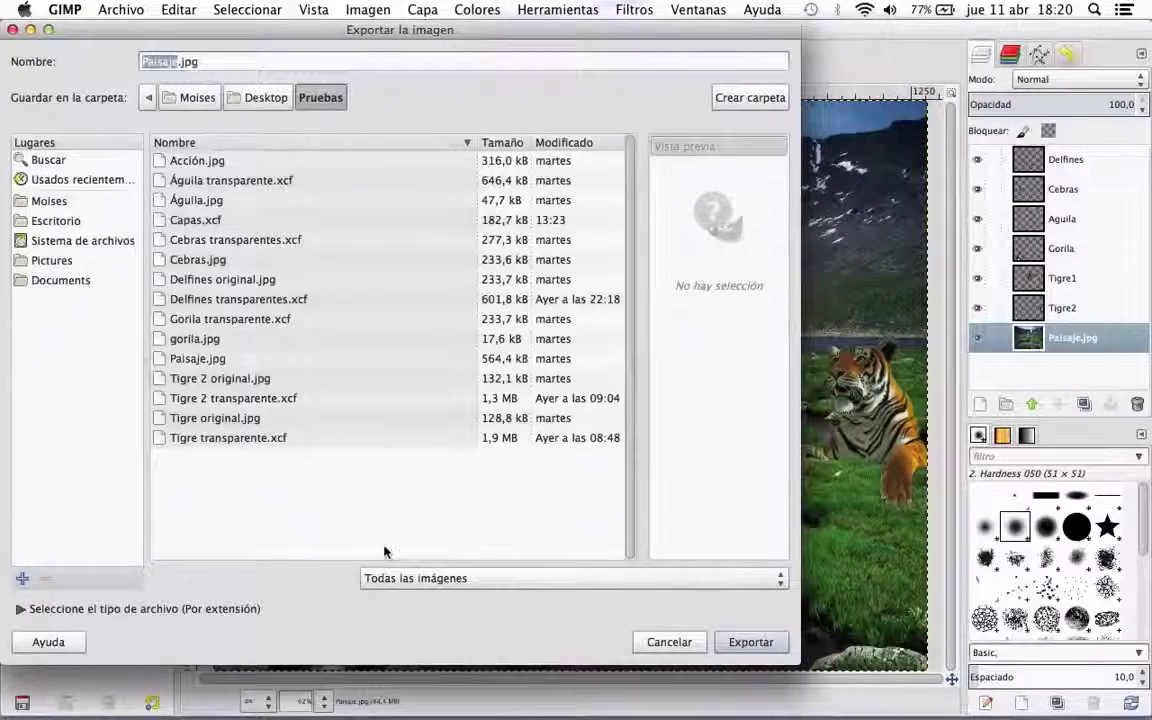
{"action": "type", "text": "Paisaje2"}
{"action": "left_click", "coordinate": [744, 645]}
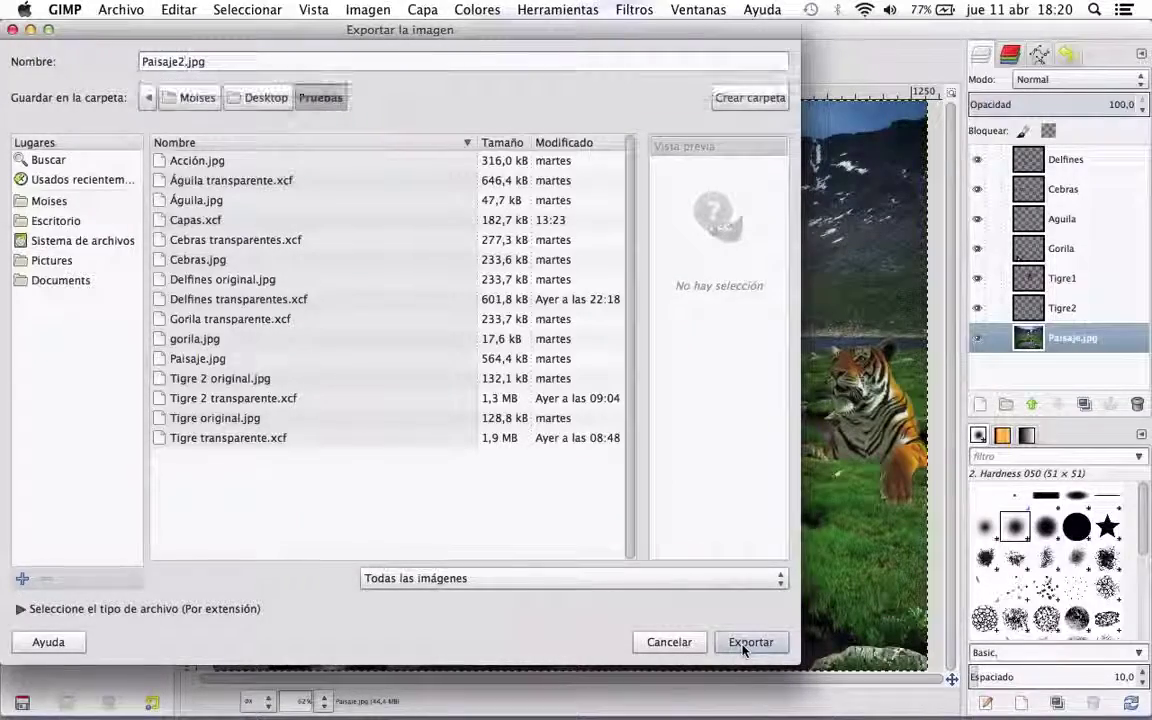
{"action": "left_click", "coordinate": [744, 645]}
Step: Set the JPEG export quality to 100 and finish the export
{"action": "left_click", "coordinate": [203, 129]}
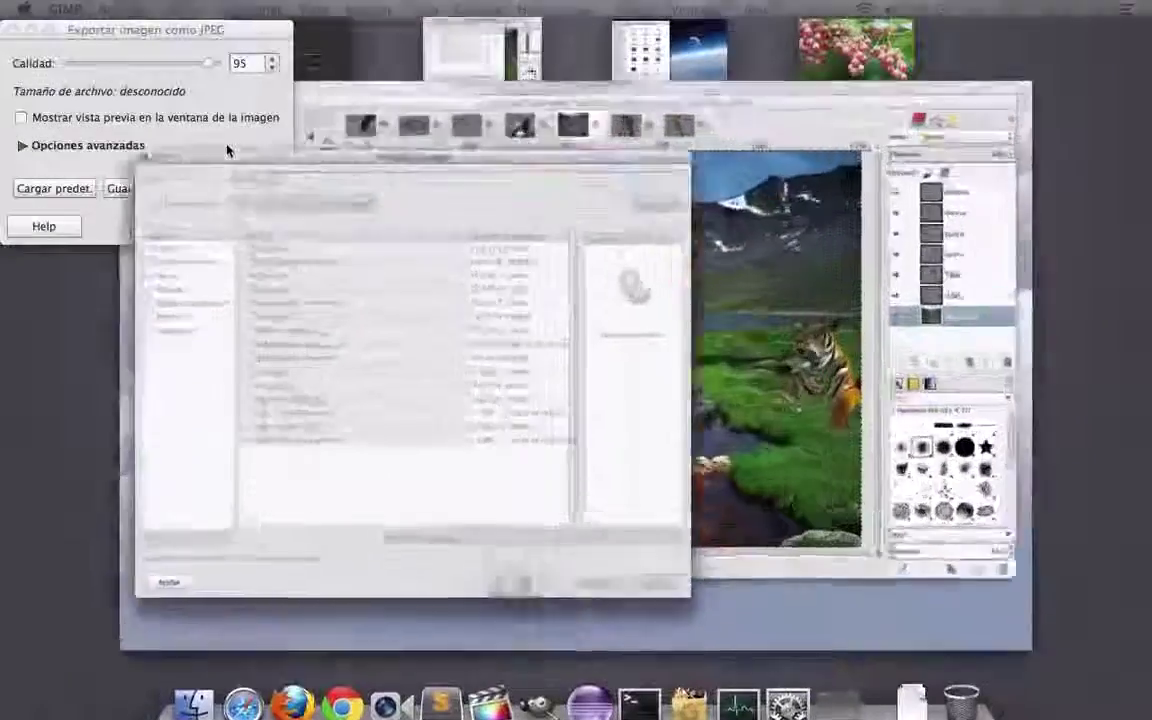
{"action": "key", "text": "F3"}
{"action": "left_click", "coordinate": [205, 187]}
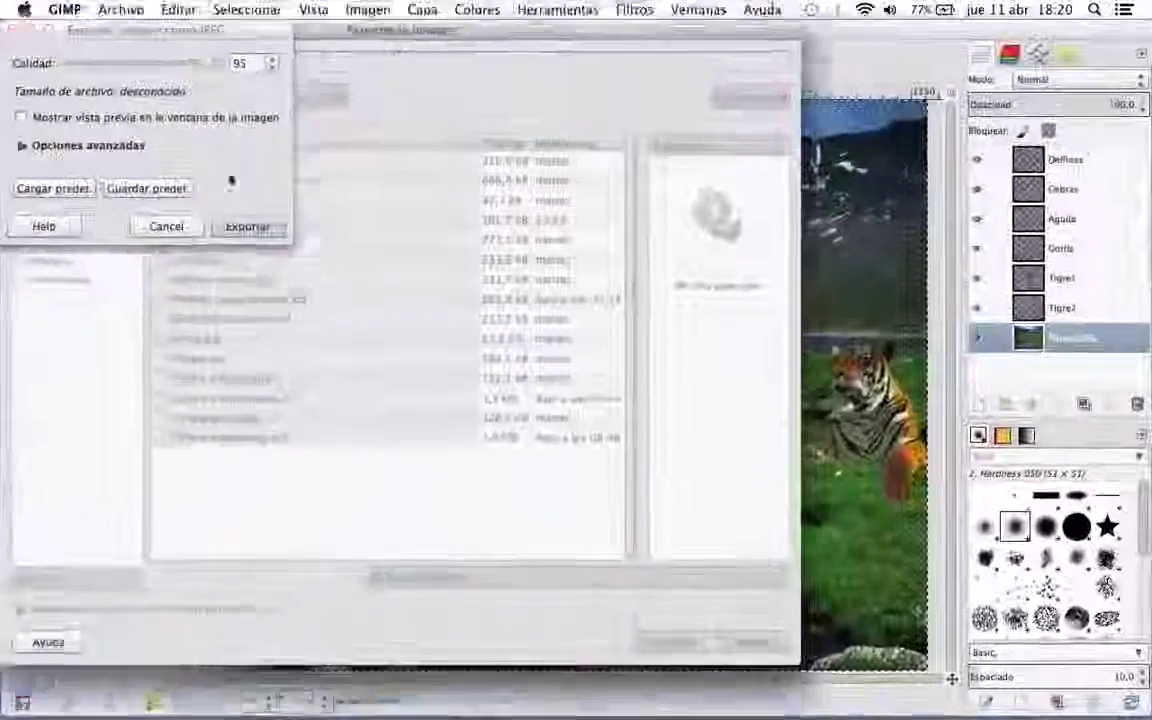
{"action": "left_click", "coordinate": [274, 59]}
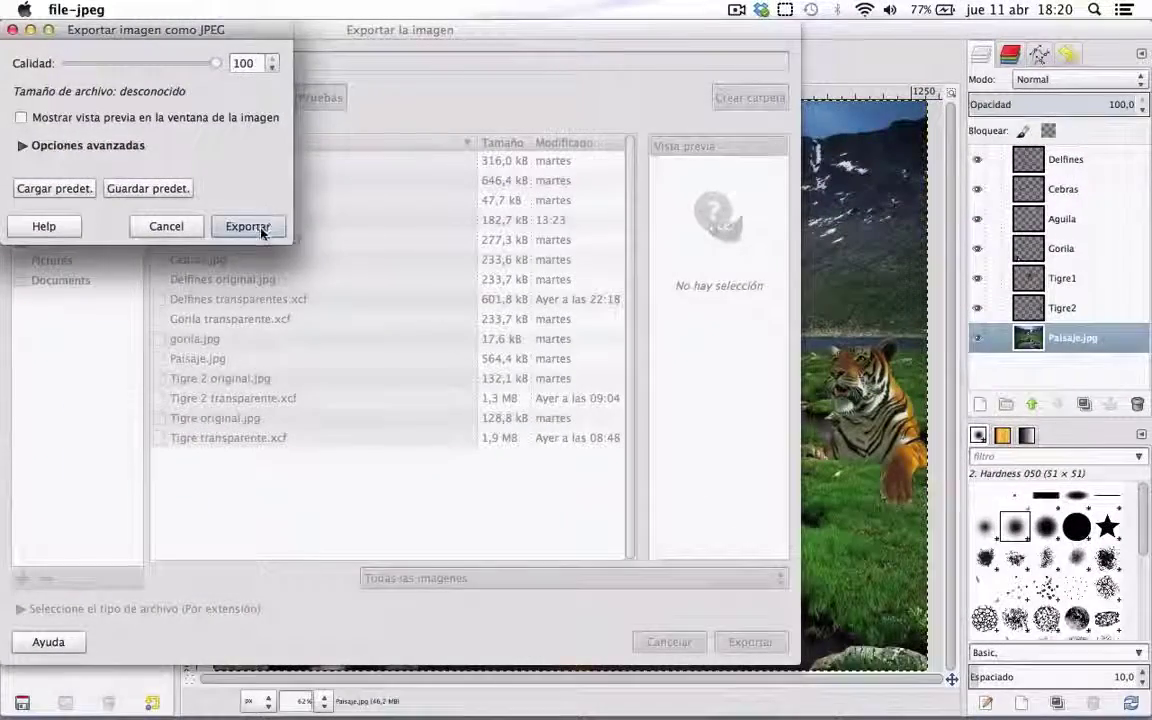
{"action": "left_click", "coordinate": [248, 226]}
Step: Open Paisaje2.jpg from the Pruebas folder in Preview and view it full screen
{"action": "key", "text": "super+Tab"}
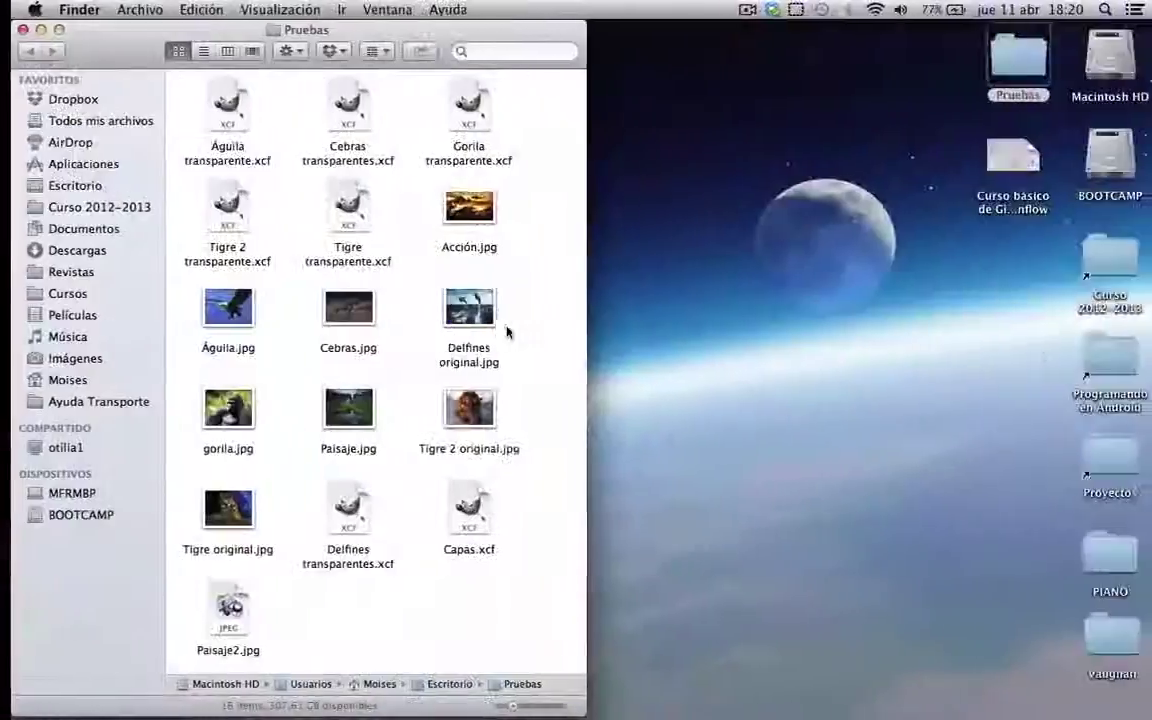
{"action": "double_click", "coordinate": [206, 630]}
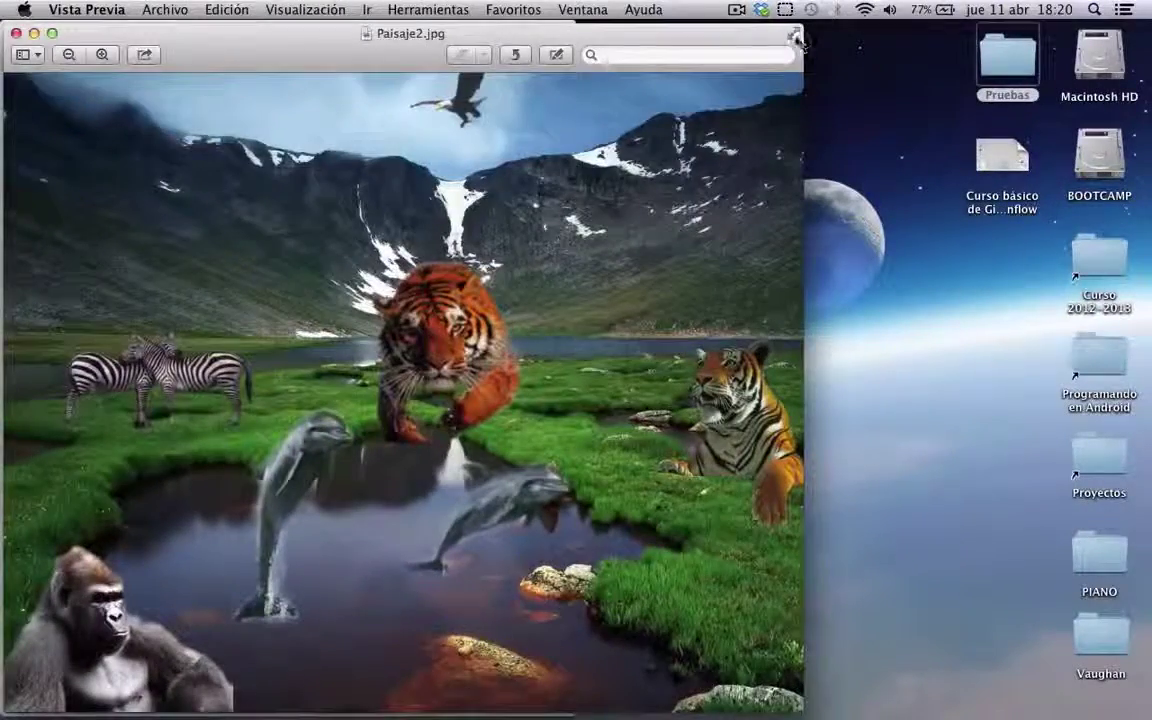
{"action": "left_click", "coordinate": [793, 33]}
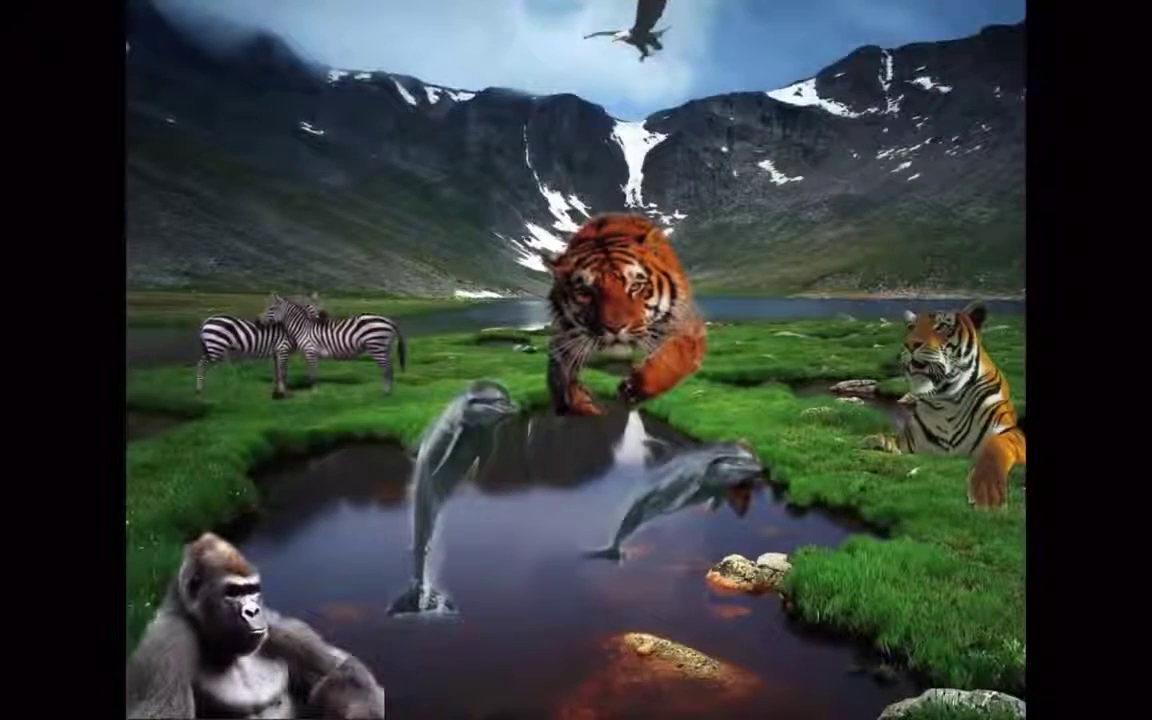